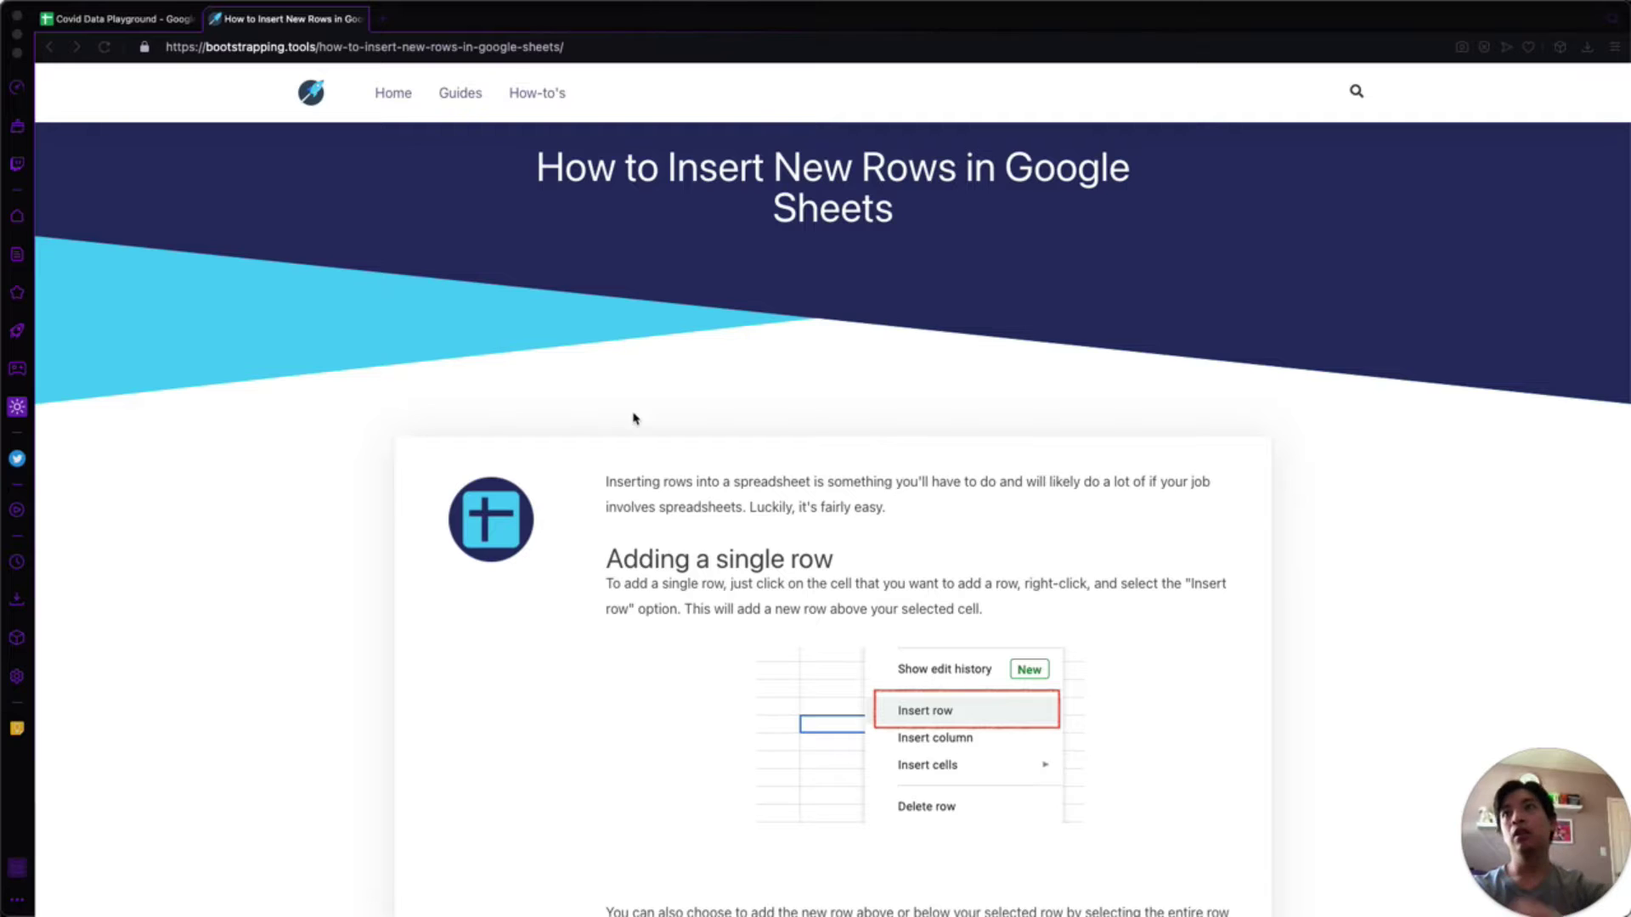
Step: Read through the how-to article's sections on adding a single row, adding multiple rows, and common use cases
{"action": "scroll", "coordinate": [632, 418], "scroll_direction": "down", "scroll_amount": 2}
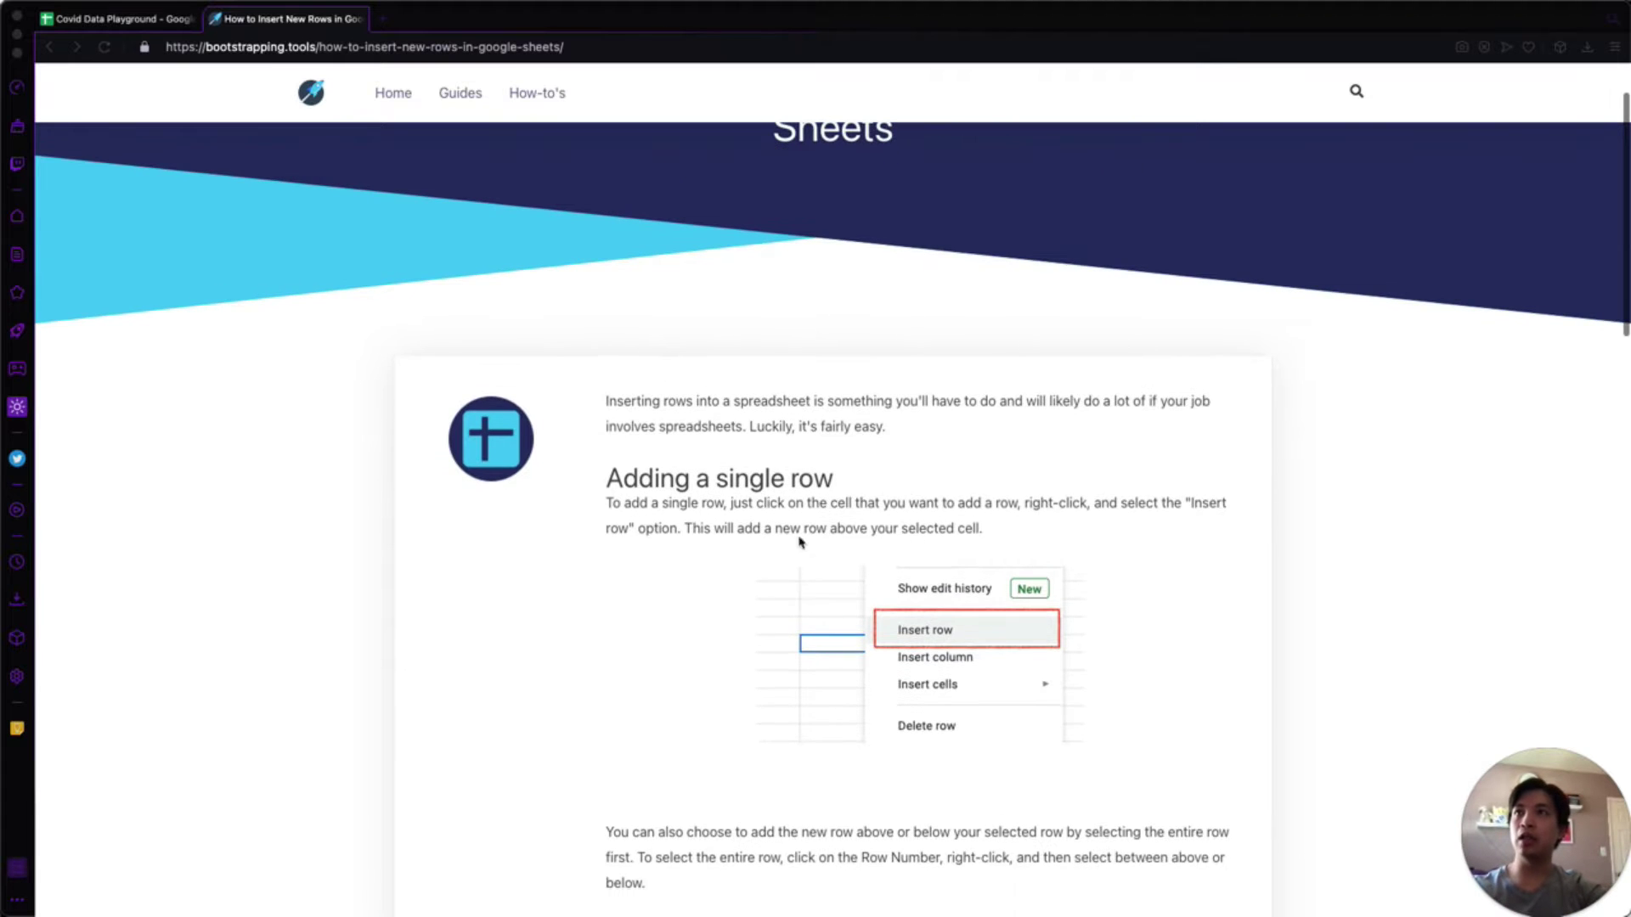
{"action": "scroll", "coordinate": [601, 619], "scroll_direction": "down", "scroll_amount": 10}
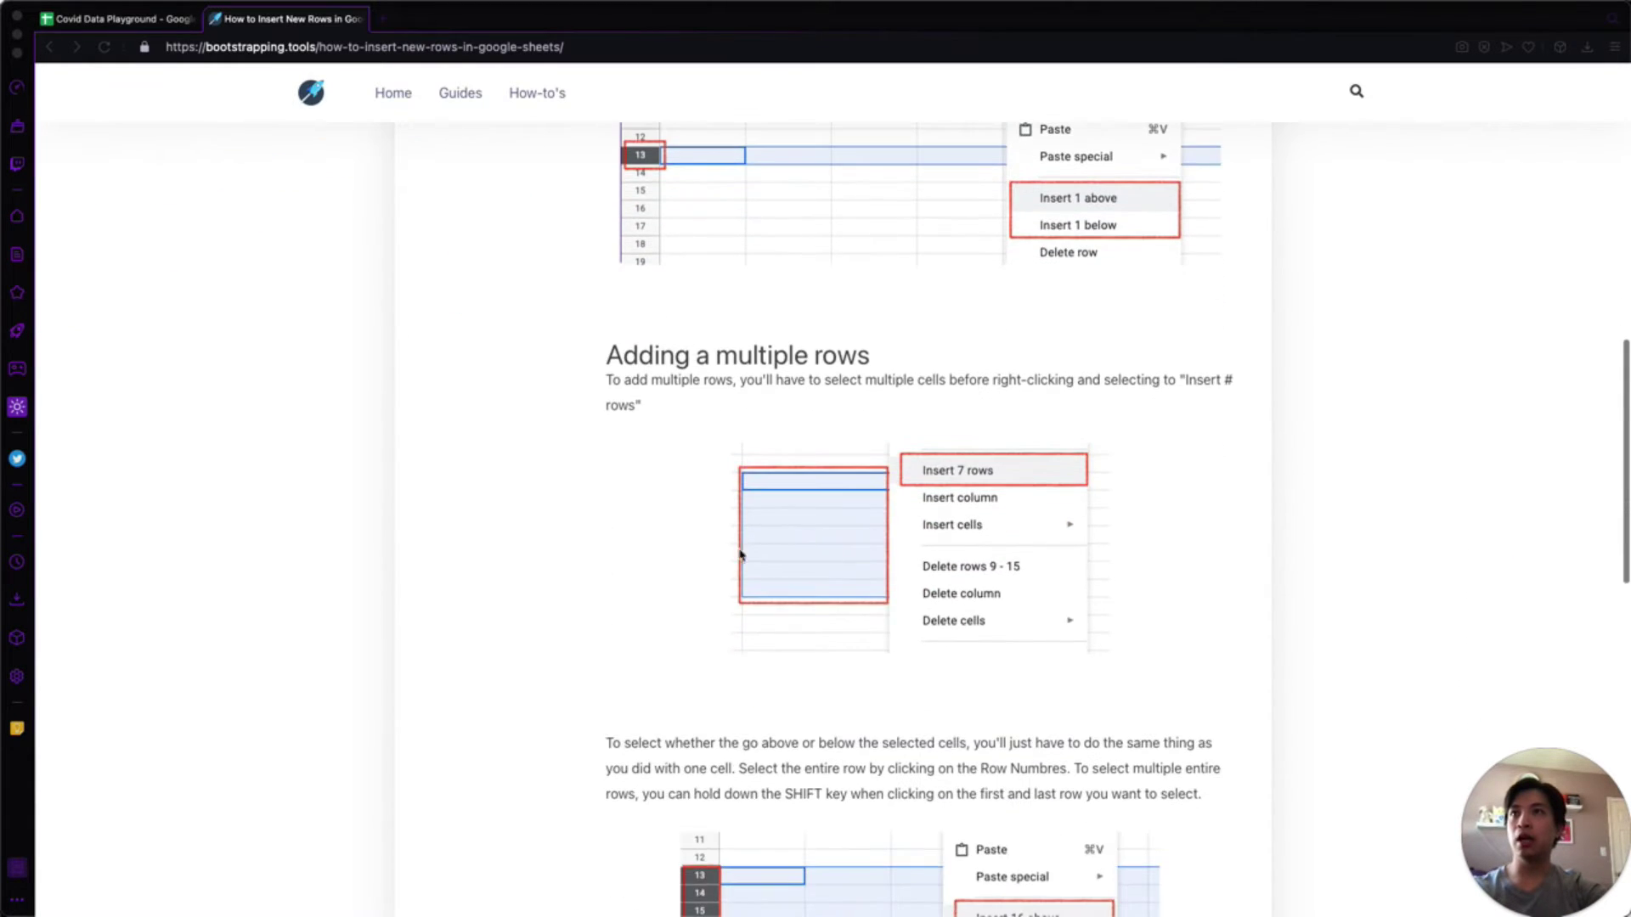
{"action": "scroll", "coordinate": [599, 635], "scroll_direction": "down", "scroll_amount": 4}
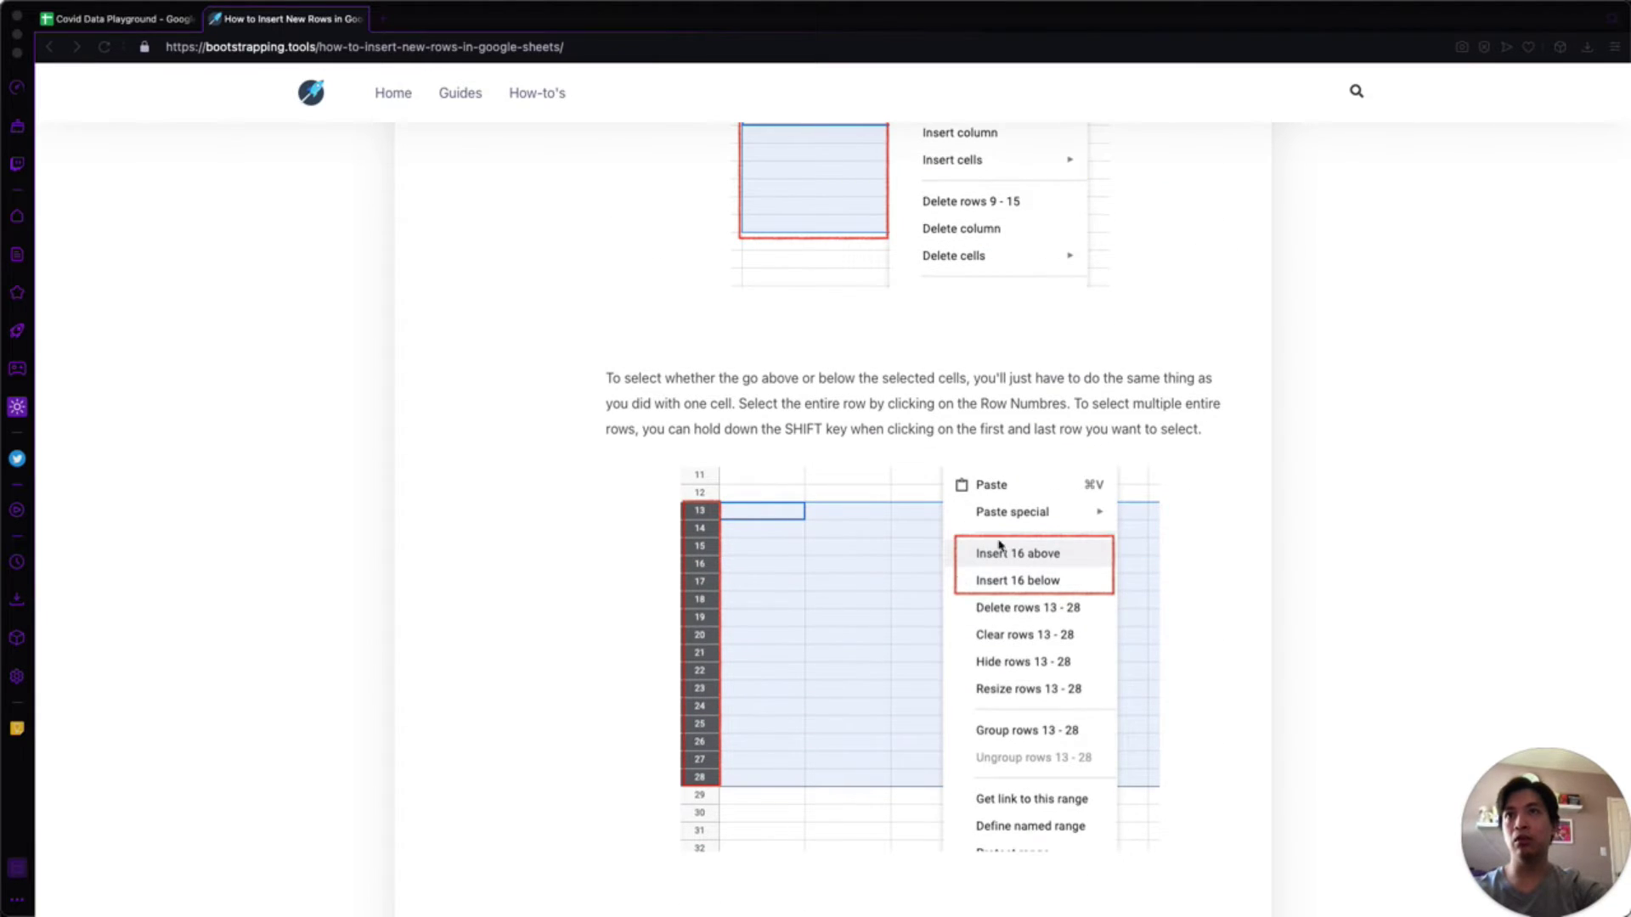
{"action": "scroll", "coordinate": [794, 535], "scroll_direction": "down", "scroll_amount": 3}
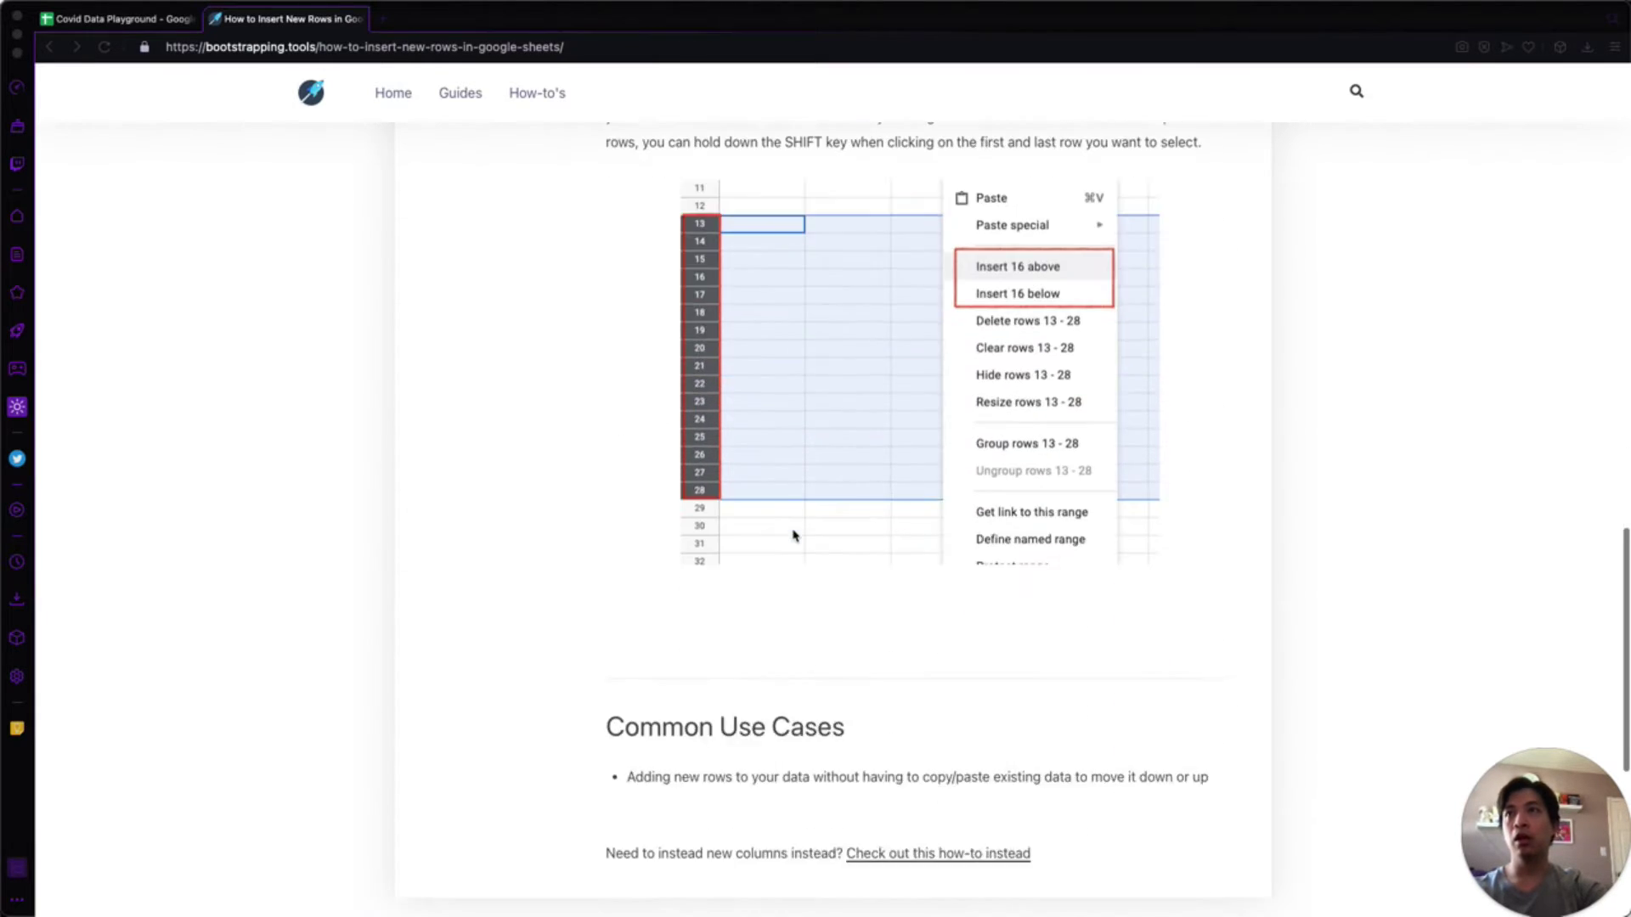
{"action": "scroll", "coordinate": [794, 535], "scroll_direction": "up", "scroll_amount": 3}
{"action": "scroll", "coordinate": [795, 535], "scroll_direction": "up", "scroll_amount": 7}
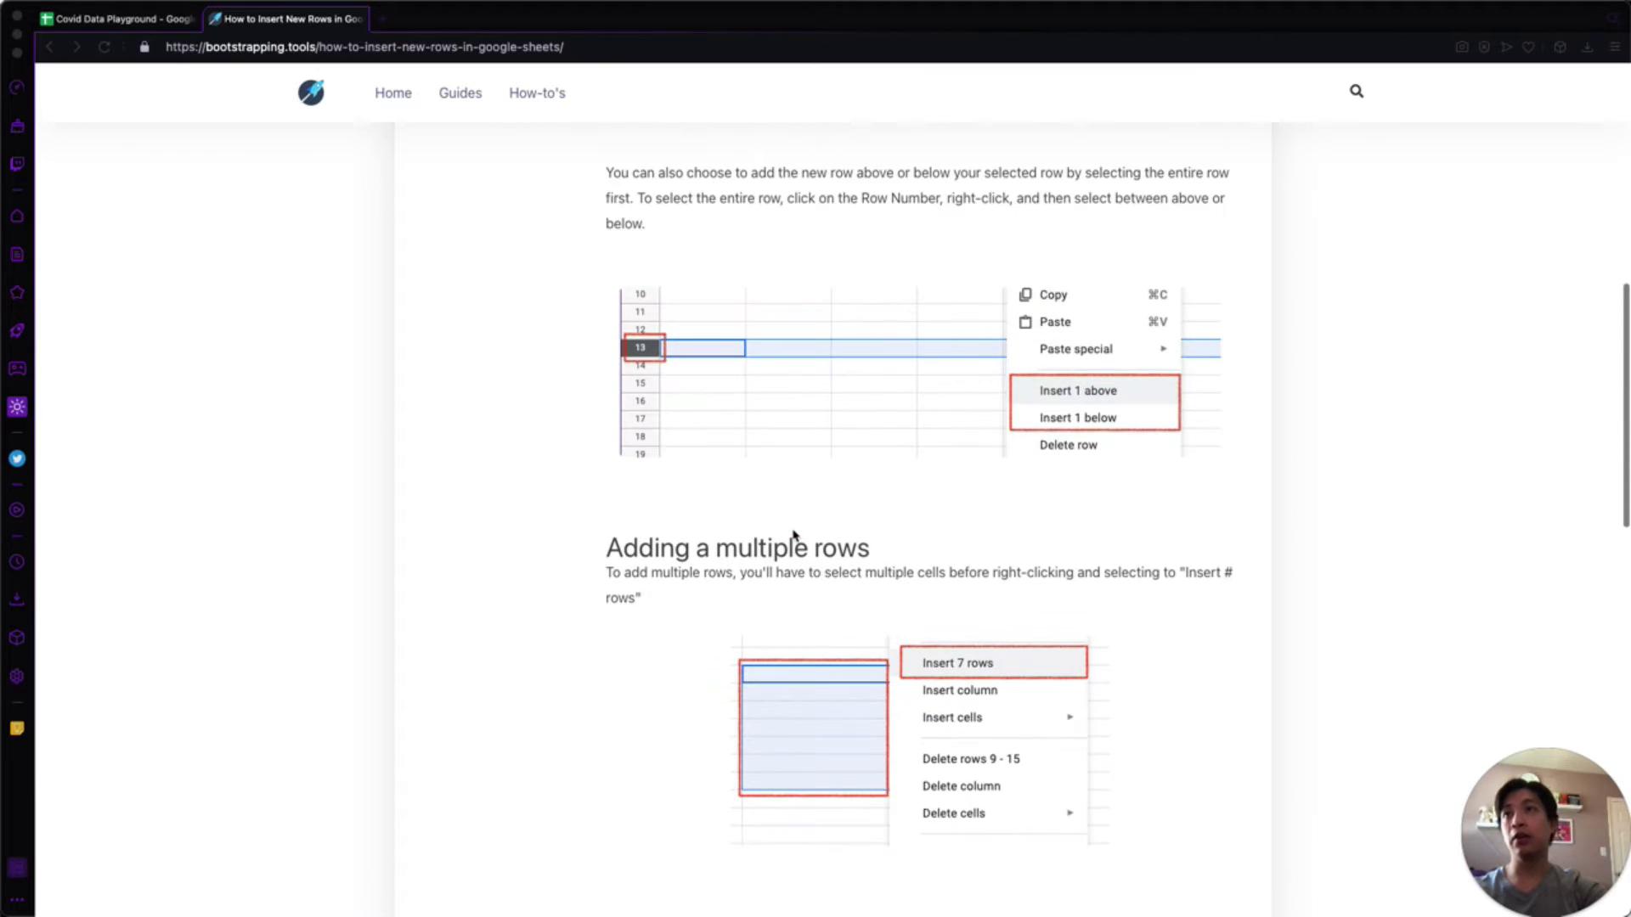
{"action": "scroll", "coordinate": [795, 535], "scroll_direction": "up", "scroll_amount": 9}
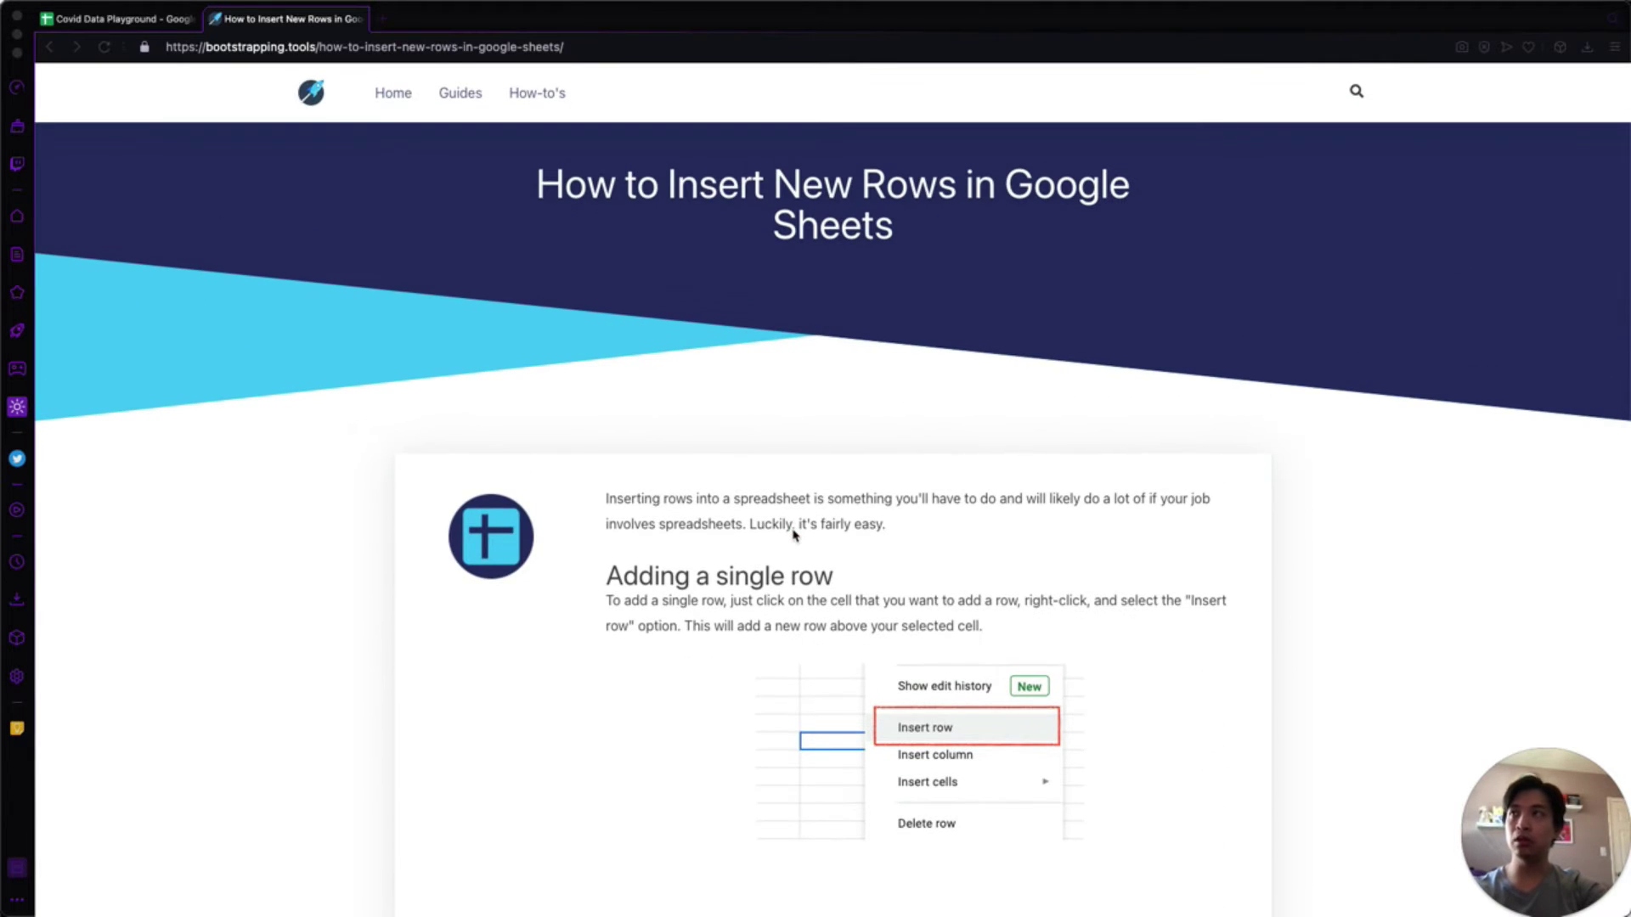
Step: Switch to the Covid Data Playground spreadsheet and insert one row above row 10 (3/21/2020) on the North America sheet
{"action": "left_click", "coordinate": [134, 20]}
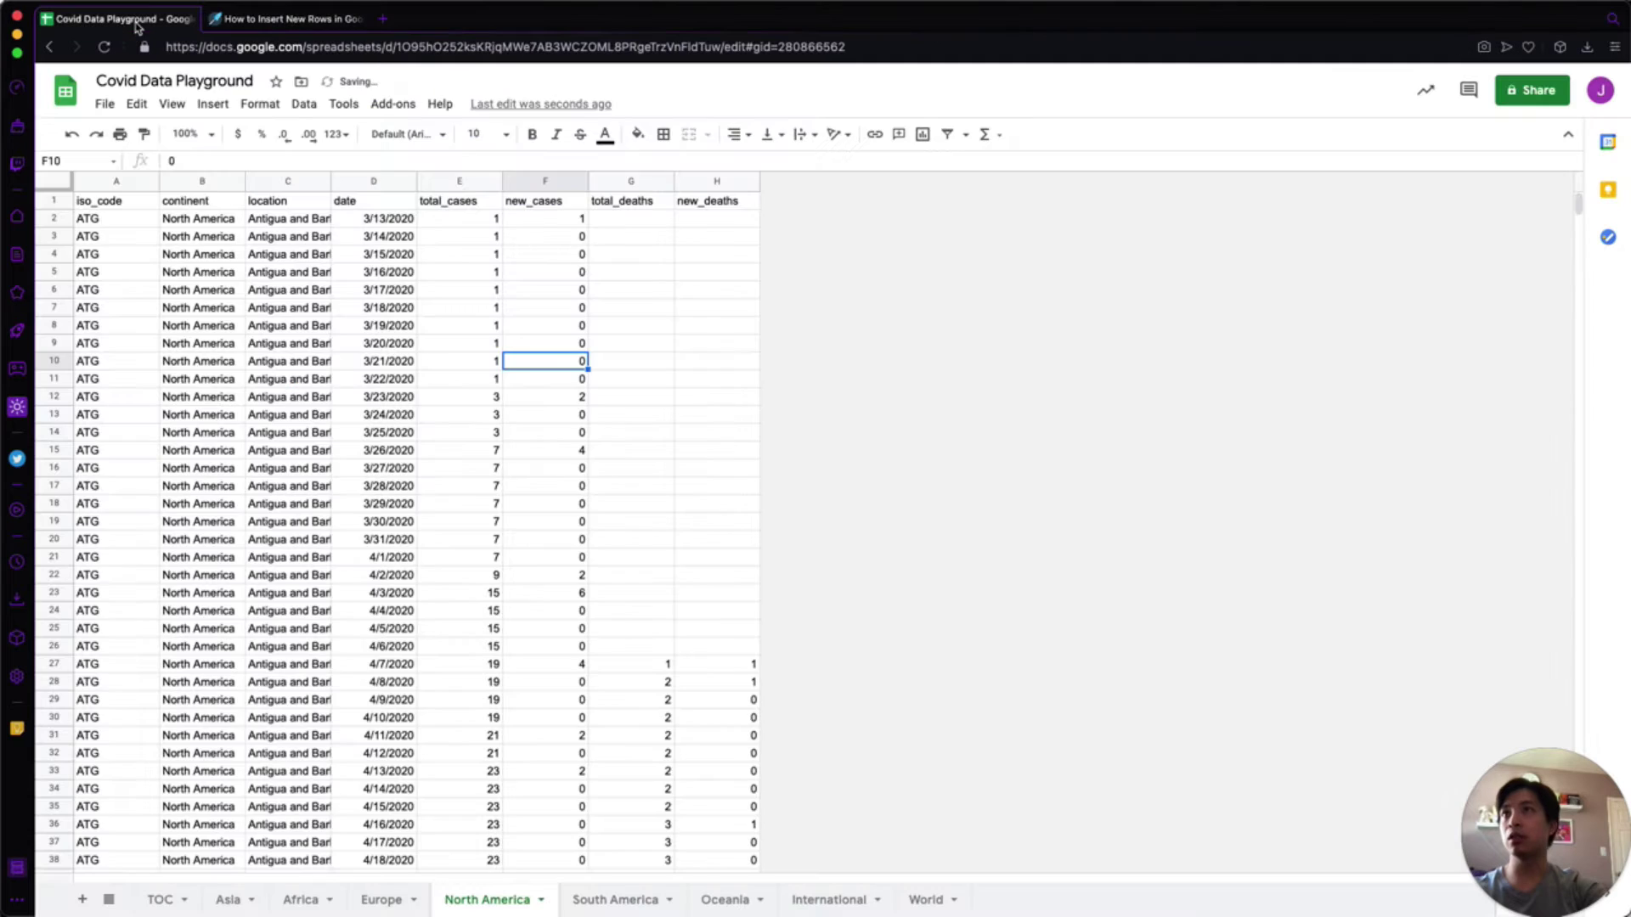
{"action": "left_click", "coordinate": [487, 443]}
{"action": "left_click", "coordinate": [474, 406]}
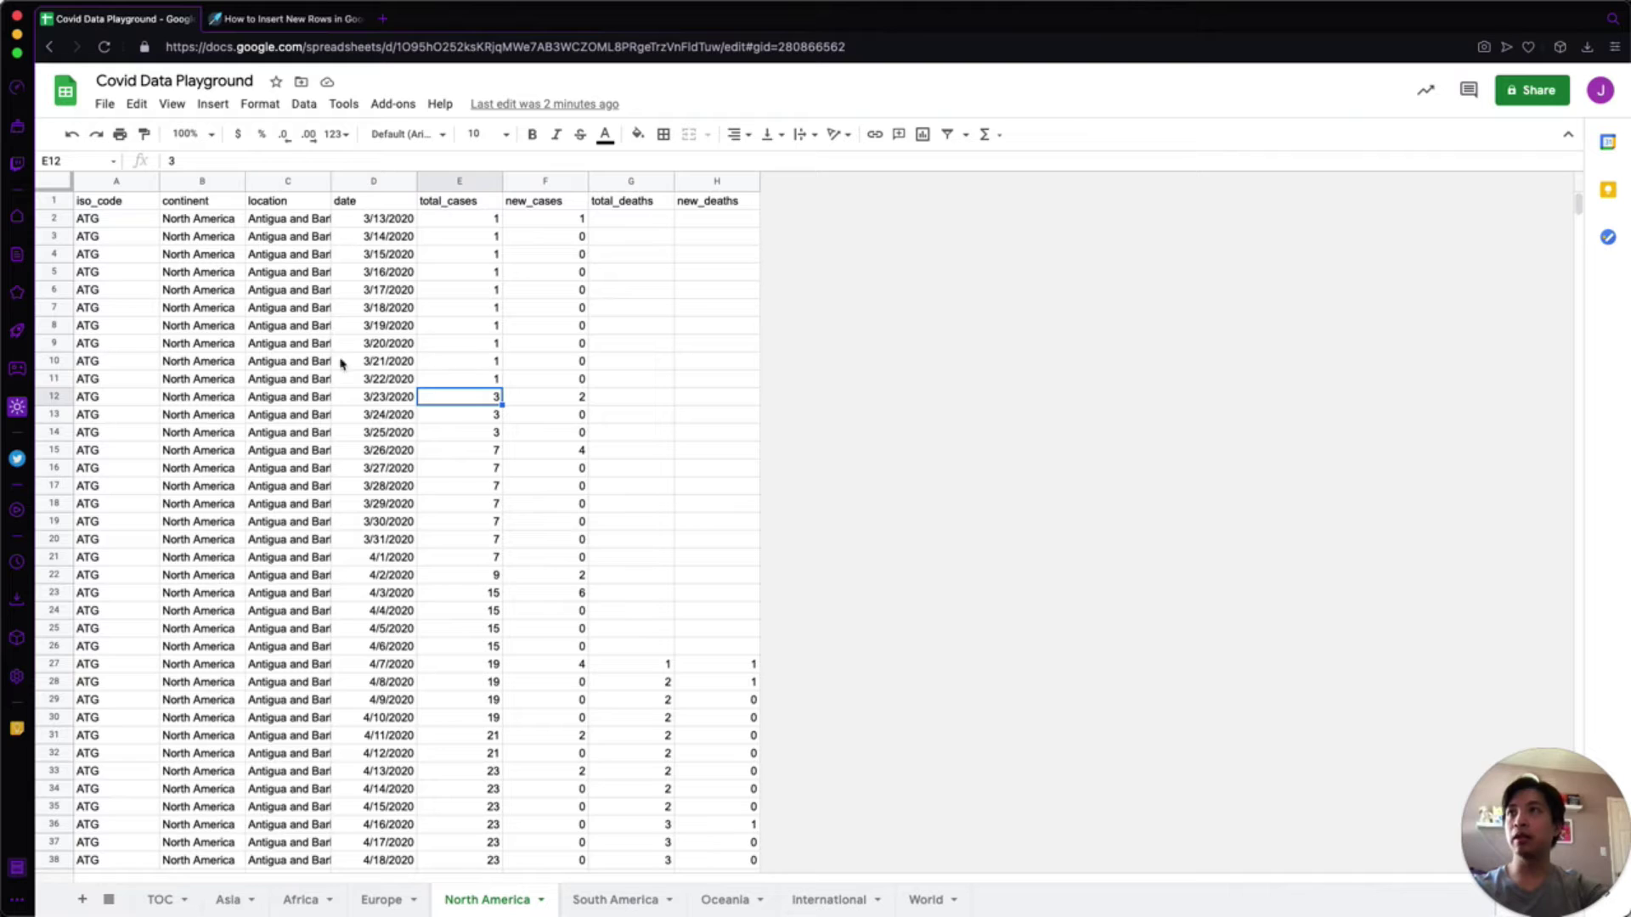
{"action": "left_click", "coordinate": [119, 364]}
{"action": "left_click", "coordinate": [559, 362]}
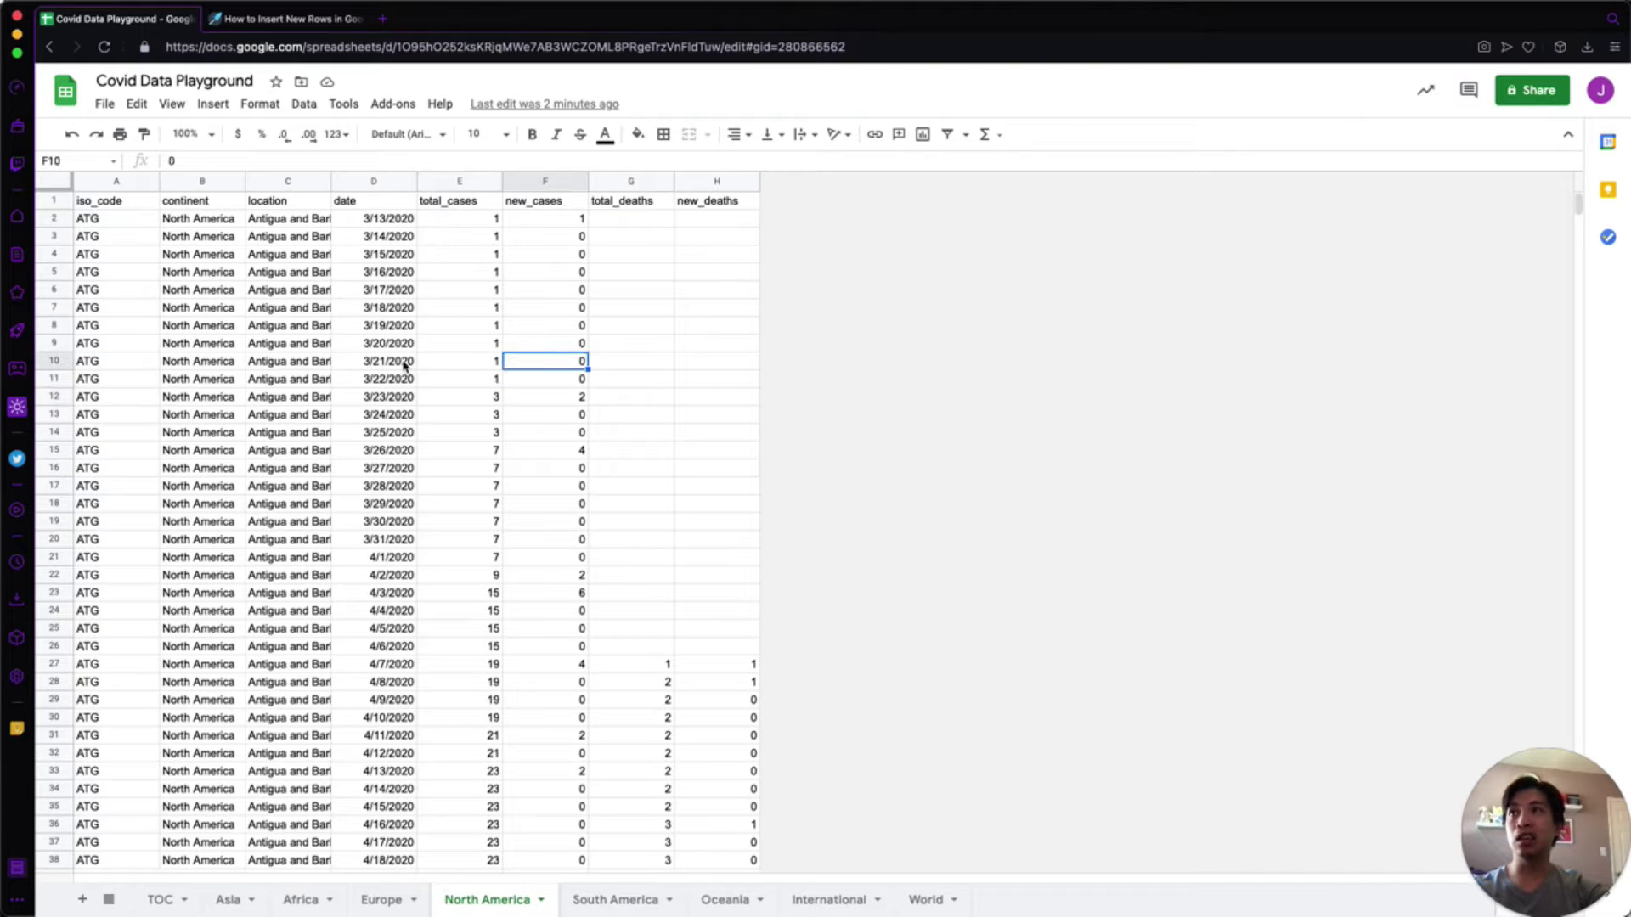
{"action": "left_click", "coordinate": [386, 365]}
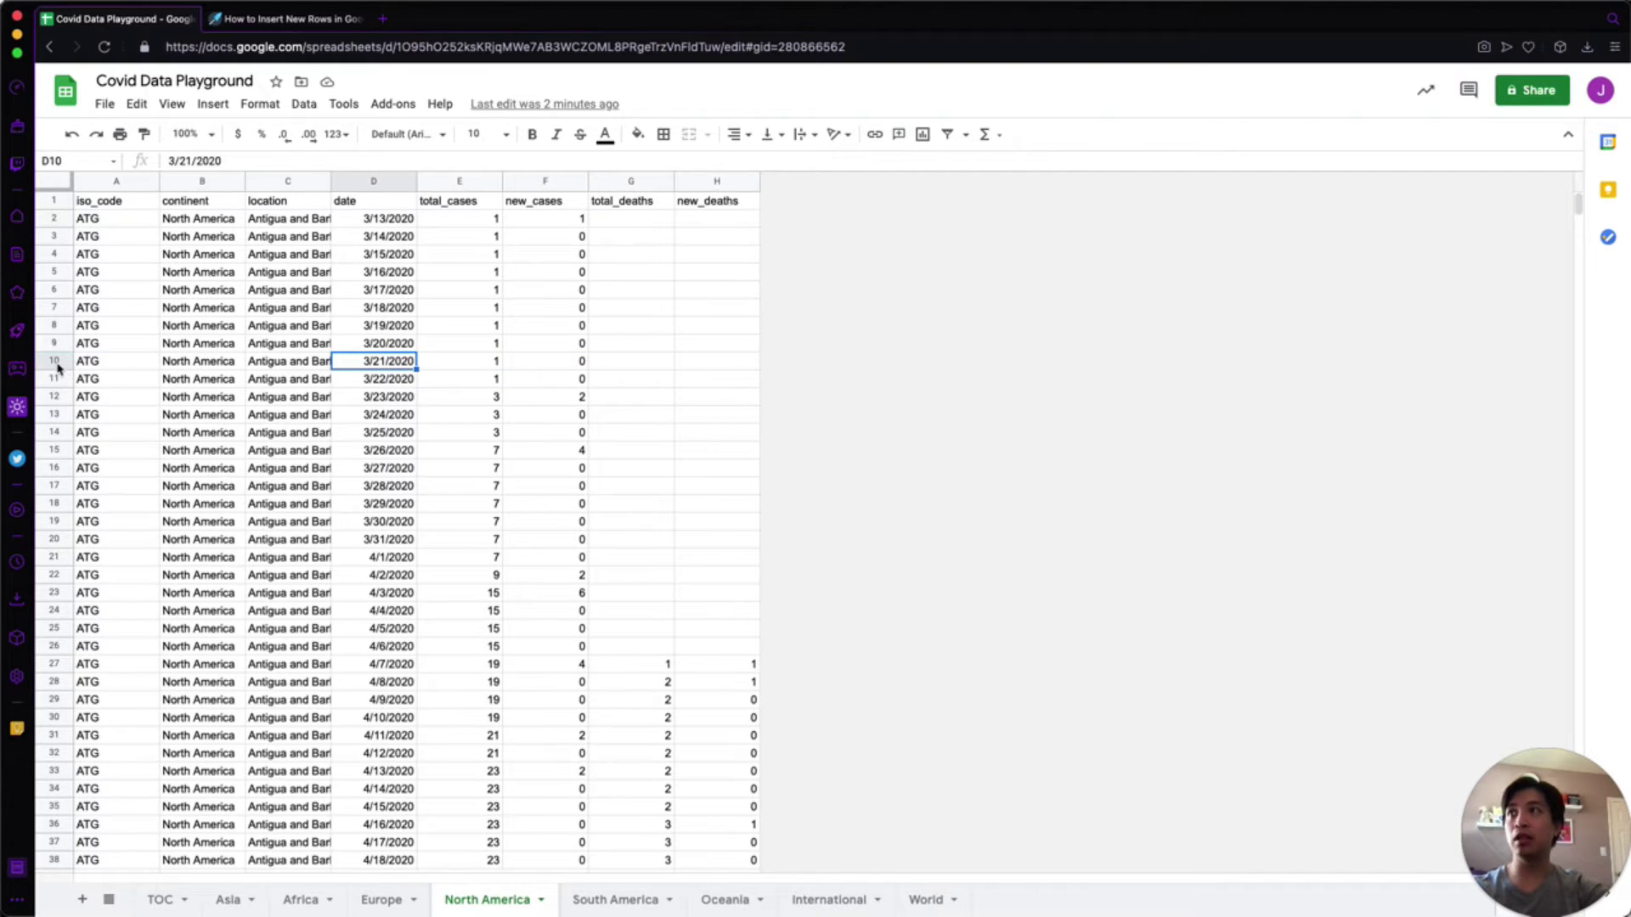
{"action": "right_click", "coordinate": [378, 366]}
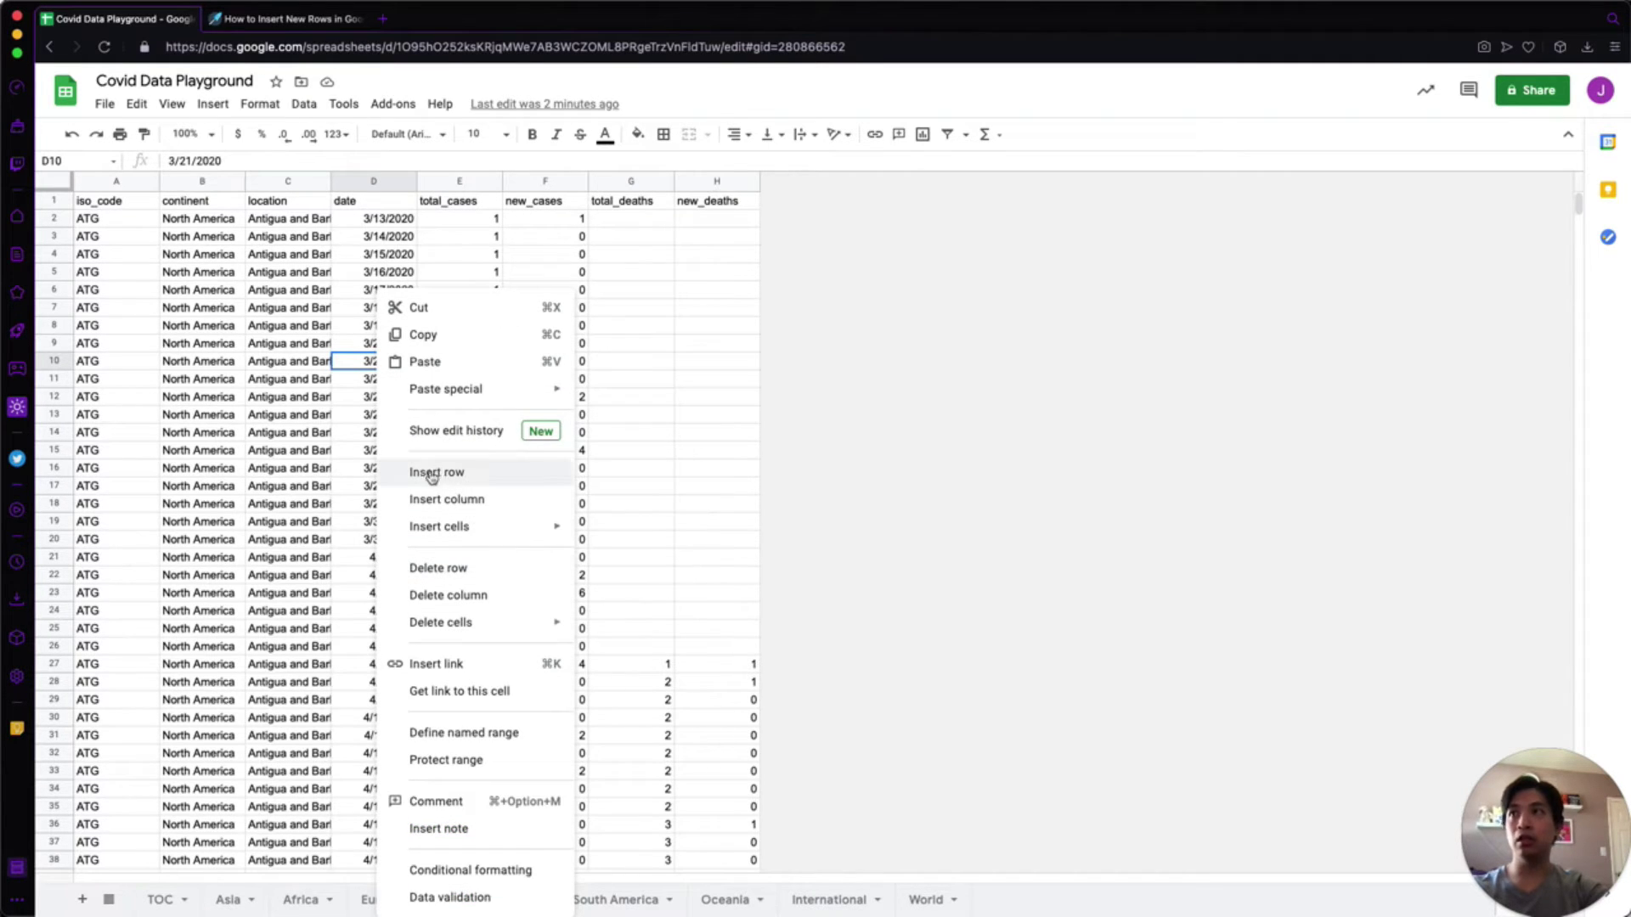
{"action": "left_click", "coordinate": [459, 473]}
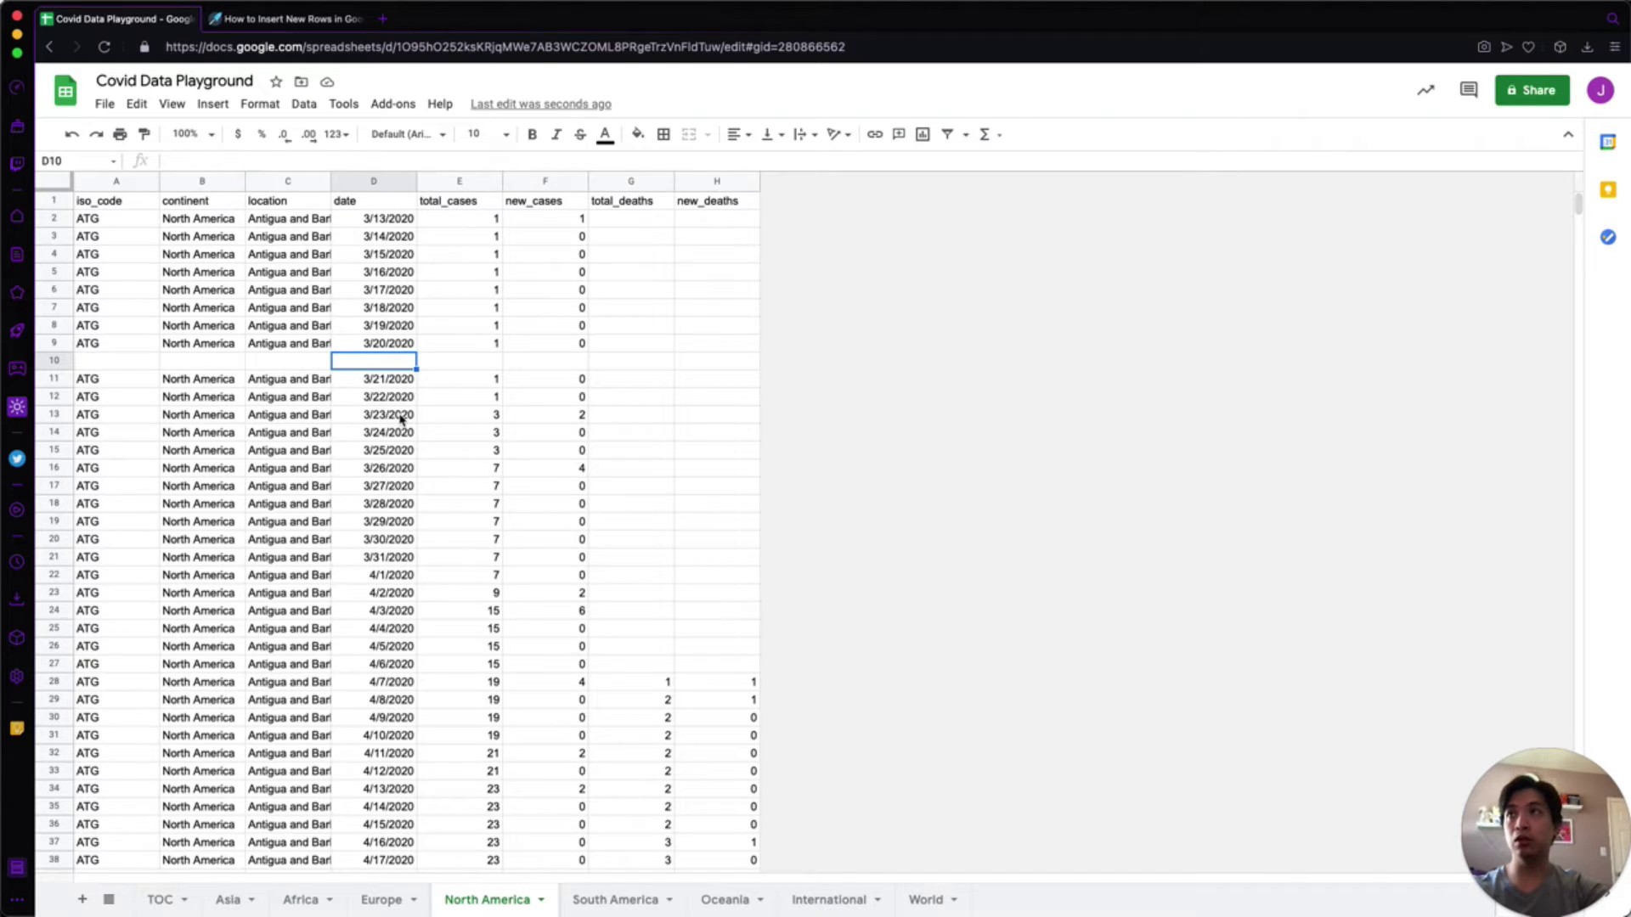
{"action": "mouse_move", "coordinate": [399, 414]}
{"action": "left_mouse_down"}
{"action": "mouse_move", "coordinate": [396, 562]}
{"action": "mouse_move", "coordinate": [398, 451]}
{"action": "mouse_move", "coordinate": [376, 615]}
{"action": "mouse_move", "coordinate": [379, 528]}
{"action": "mouse_move", "coordinate": [380, 595]}
{"action": "mouse_move", "coordinate": [387, 510]}
{"action": "mouse_move", "coordinate": [391, 594]}
{"action": "mouse_move", "coordinate": [400, 463]}
{"action": "mouse_move", "coordinate": [422, 414]}
{"action": "mouse_move", "coordinate": [378, 431]}
{"action": "left_mouse_up"}
{"action": "right_click", "coordinate": [379, 432]}
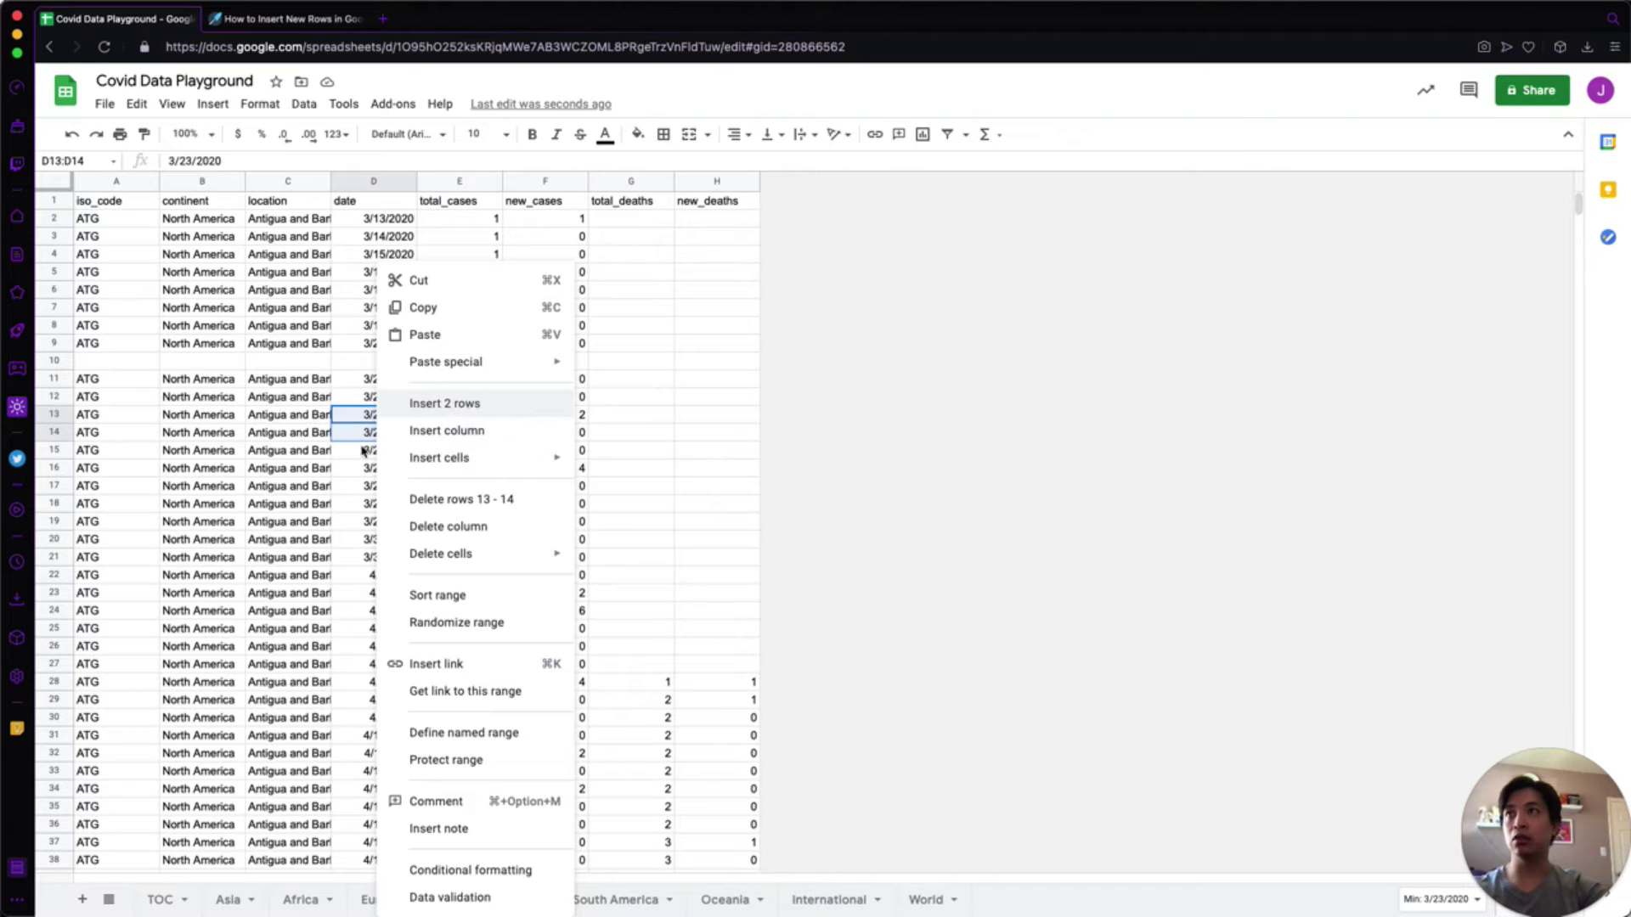
{"action": "left_click", "coordinate": [350, 473]}
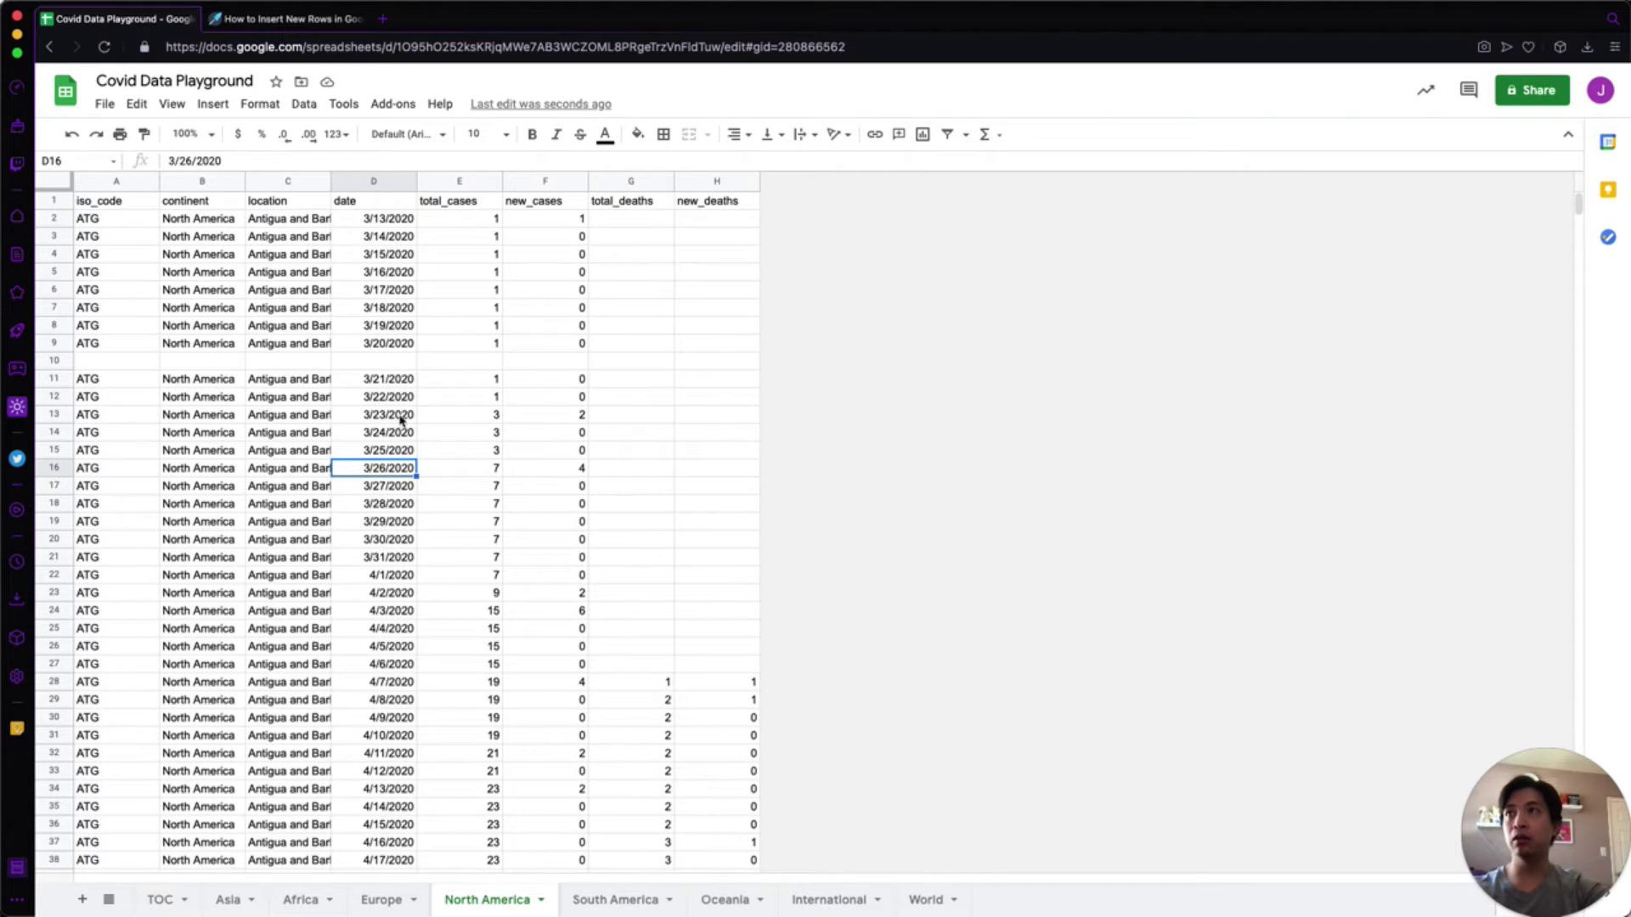
Step: Insert five rows above the 3/23/2020 entry, based on the date cells D13:D17
{"action": "left_click_drag", "start_coordinate": [399, 421], "coordinate": [394, 490]}
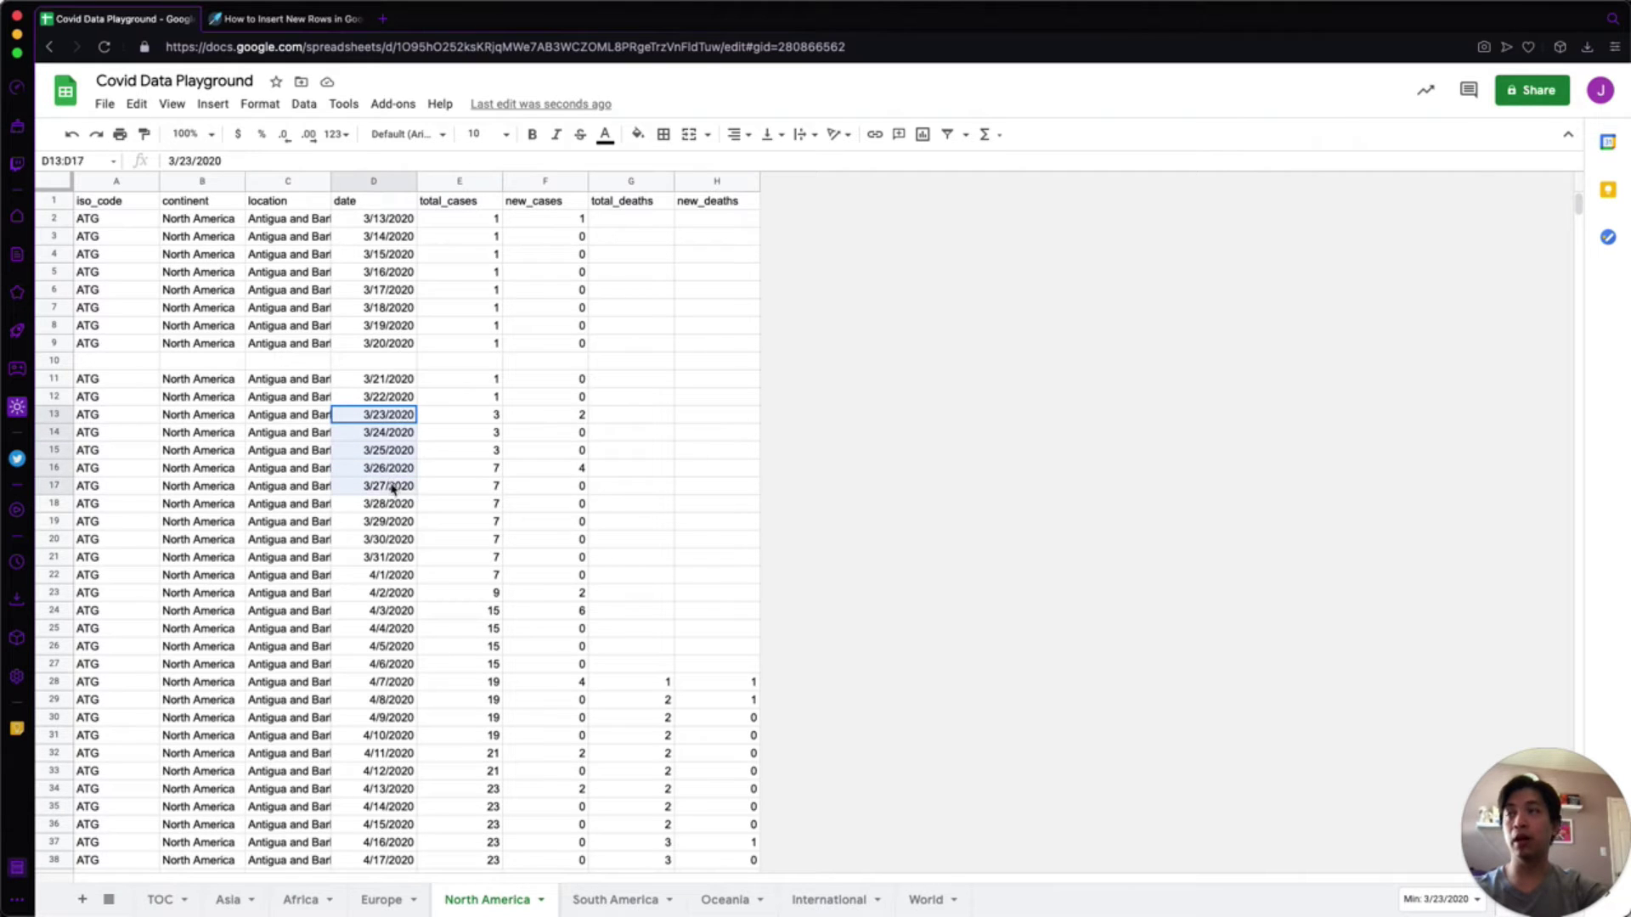
{"action": "right_click", "coordinate": [377, 440]}
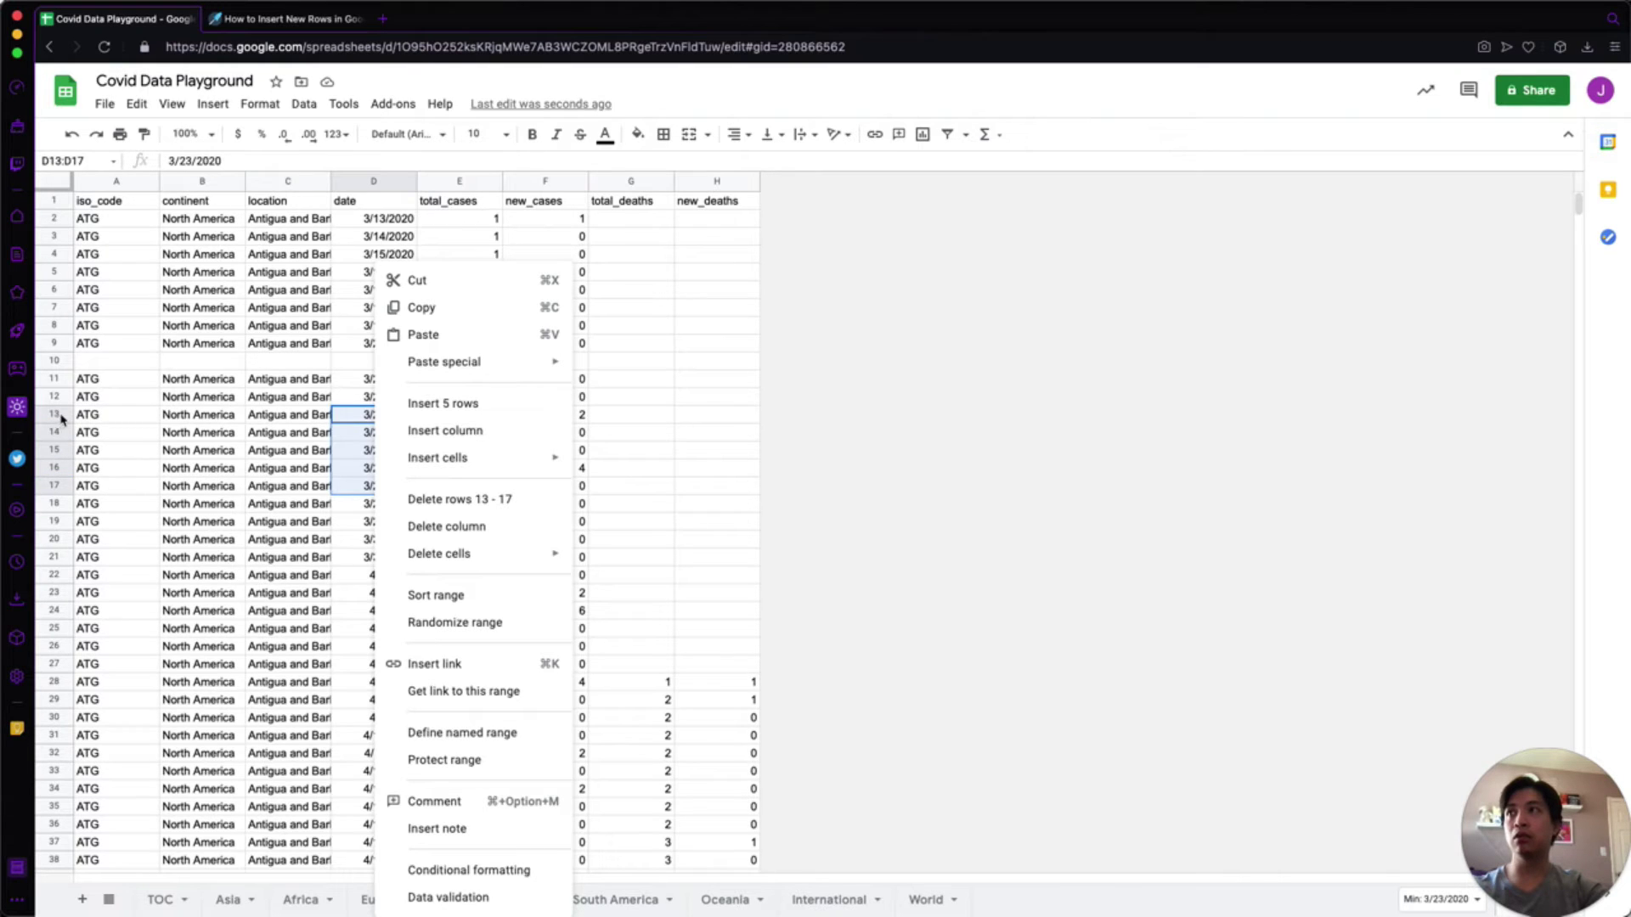
{"action": "left_click", "coordinate": [445, 404]}
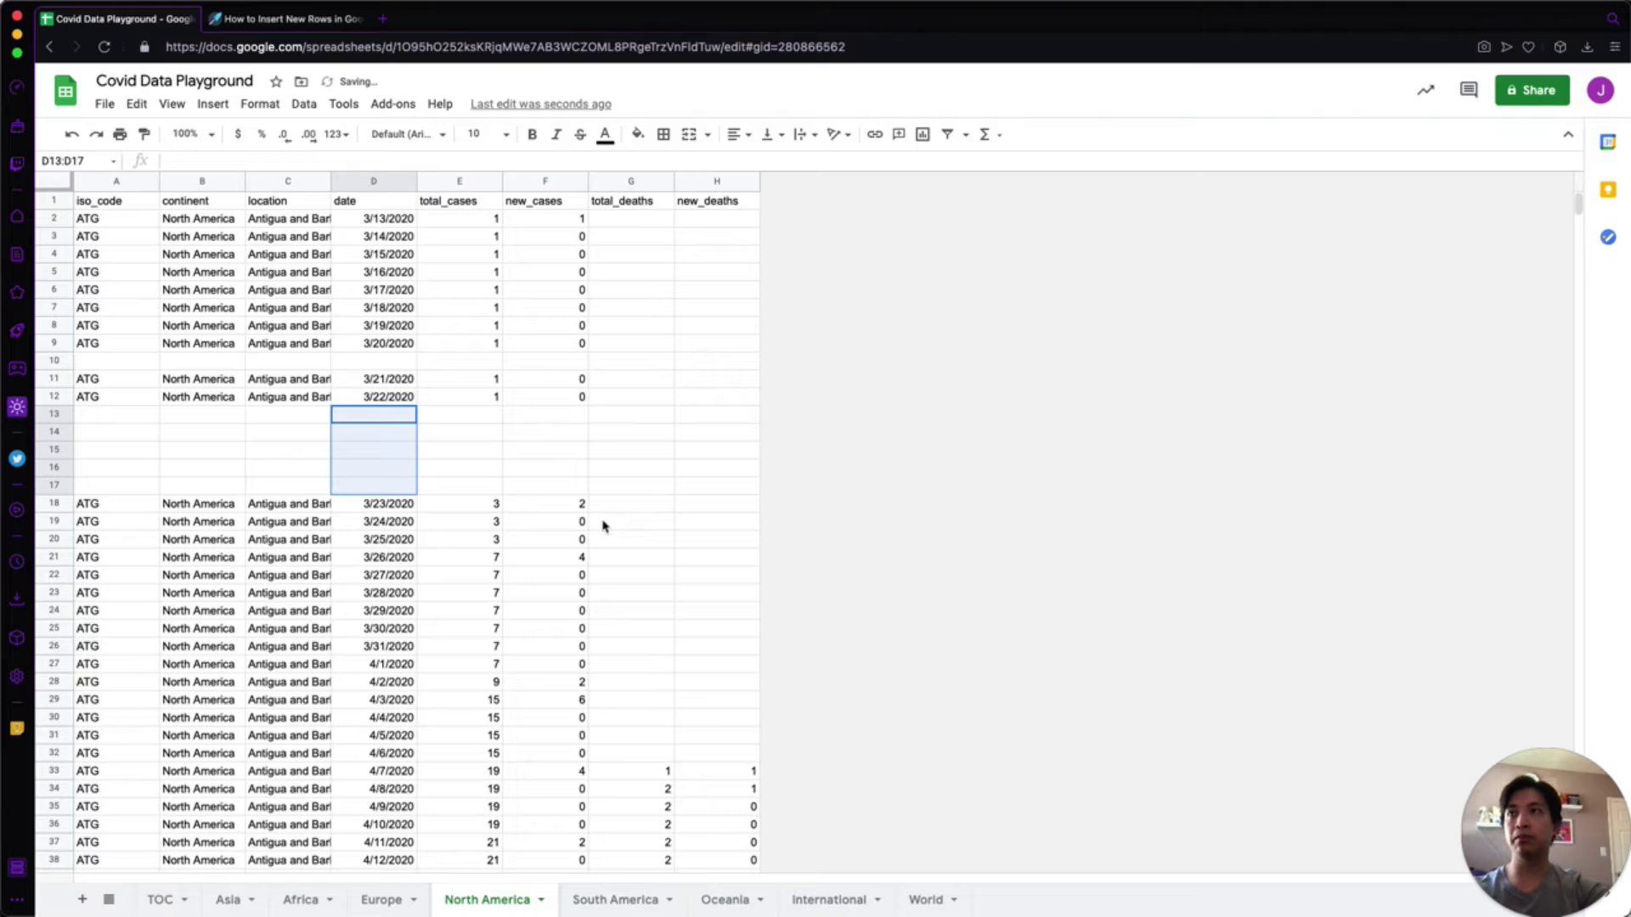
{"action": "left_click", "coordinate": [403, 505]}
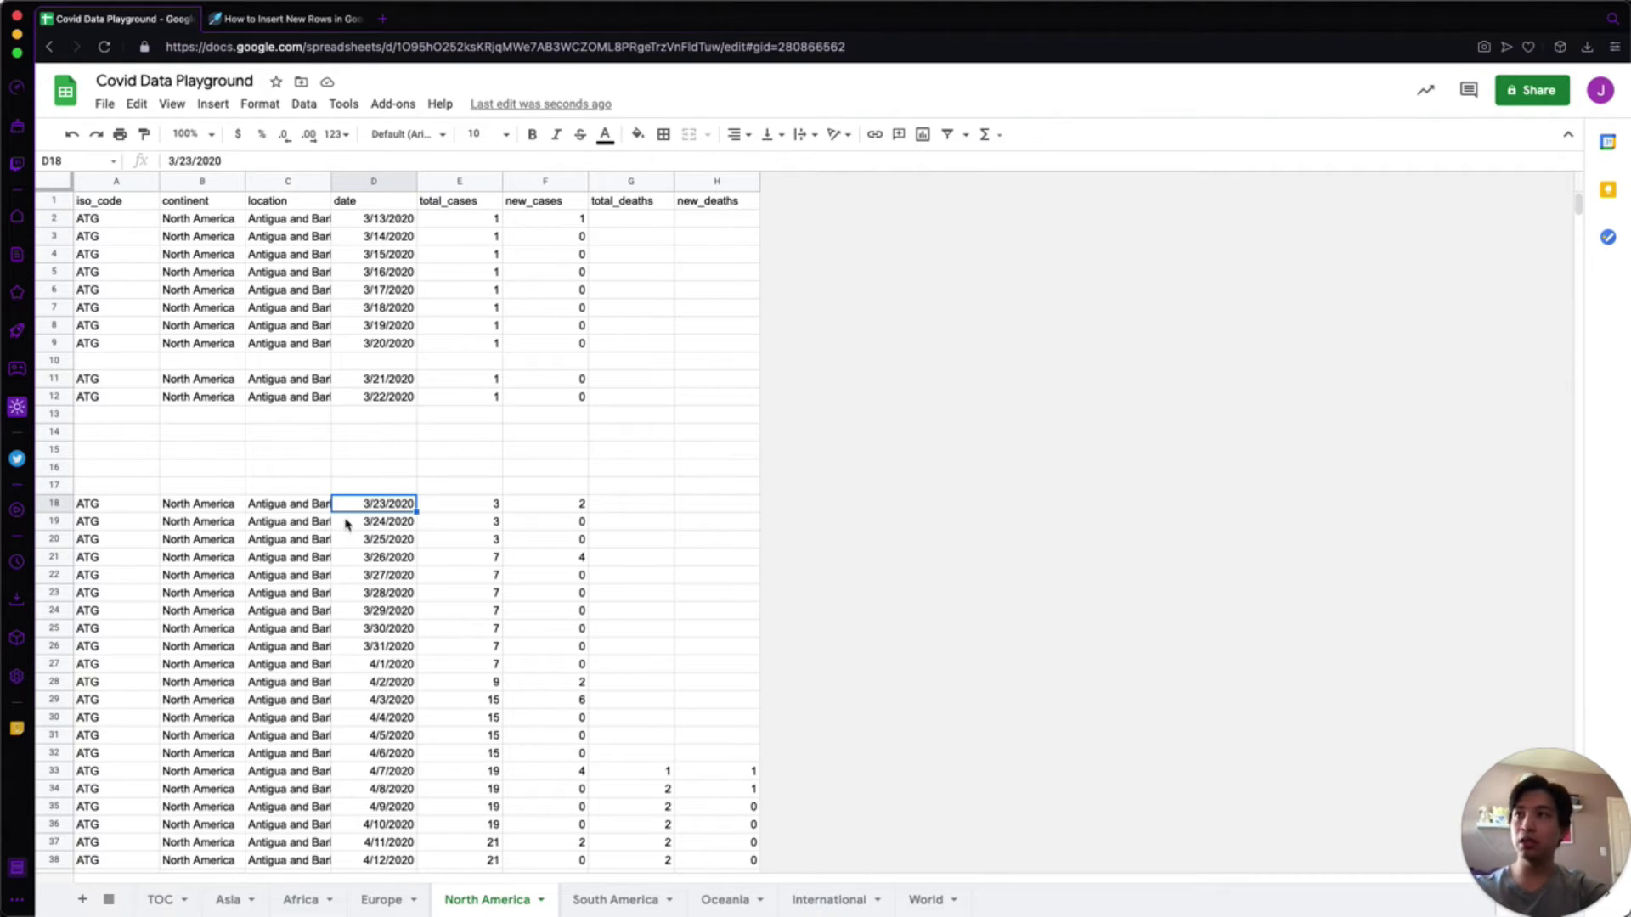
{"action": "left_click", "coordinate": [54, 558]}
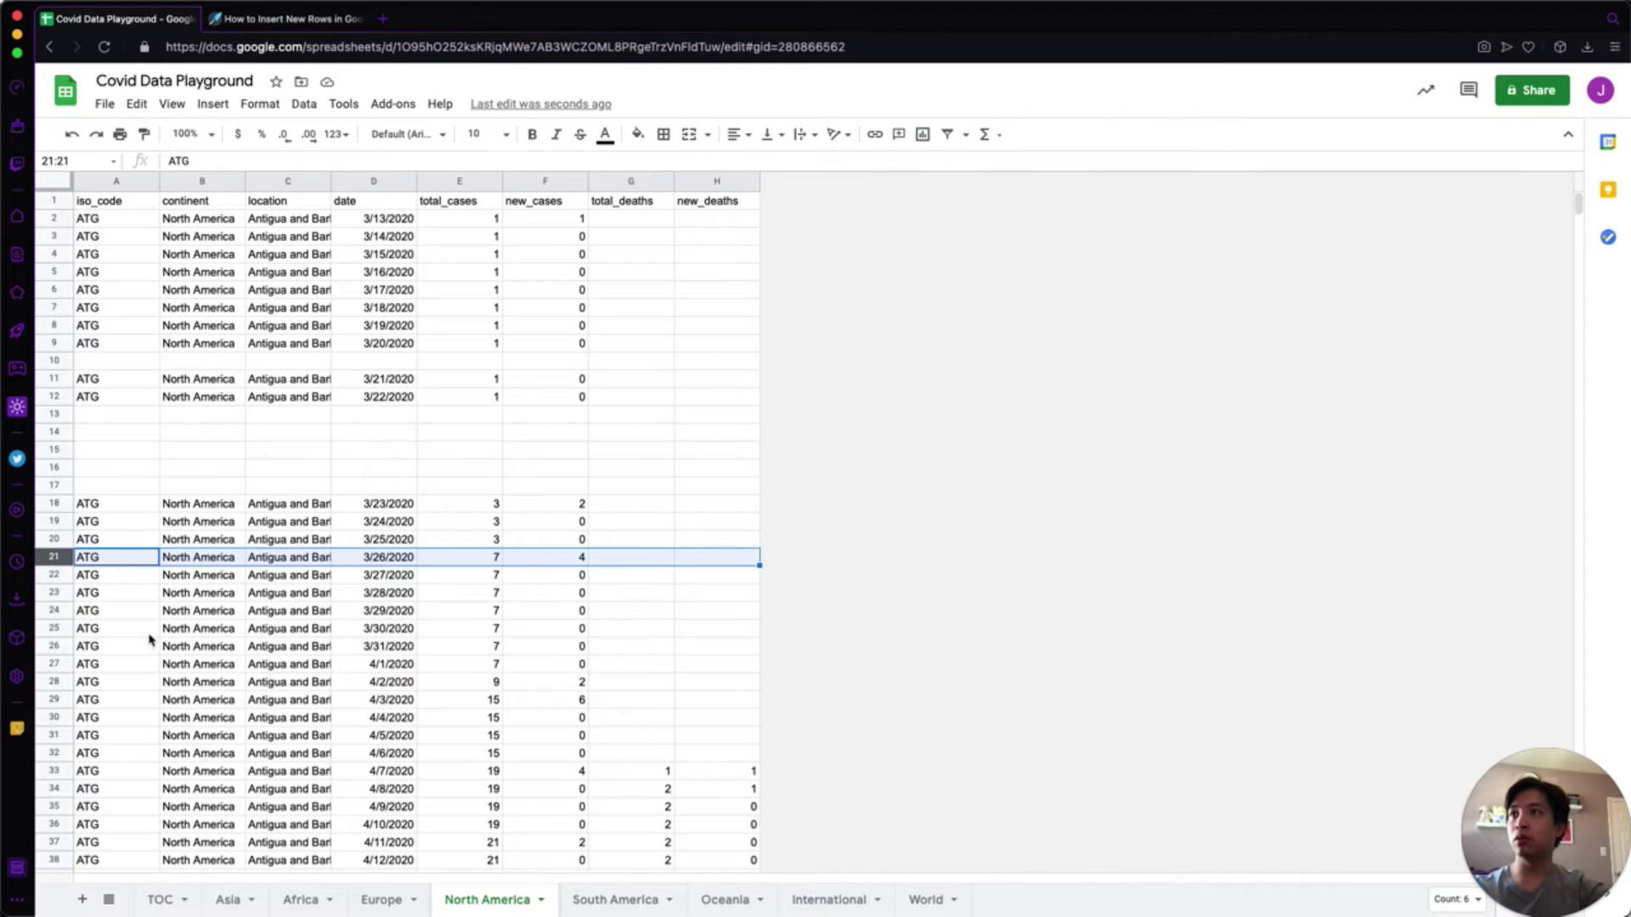
{"action": "left_click_drag", "start_coordinate": [142, 637], "coordinate": [146, 567]}
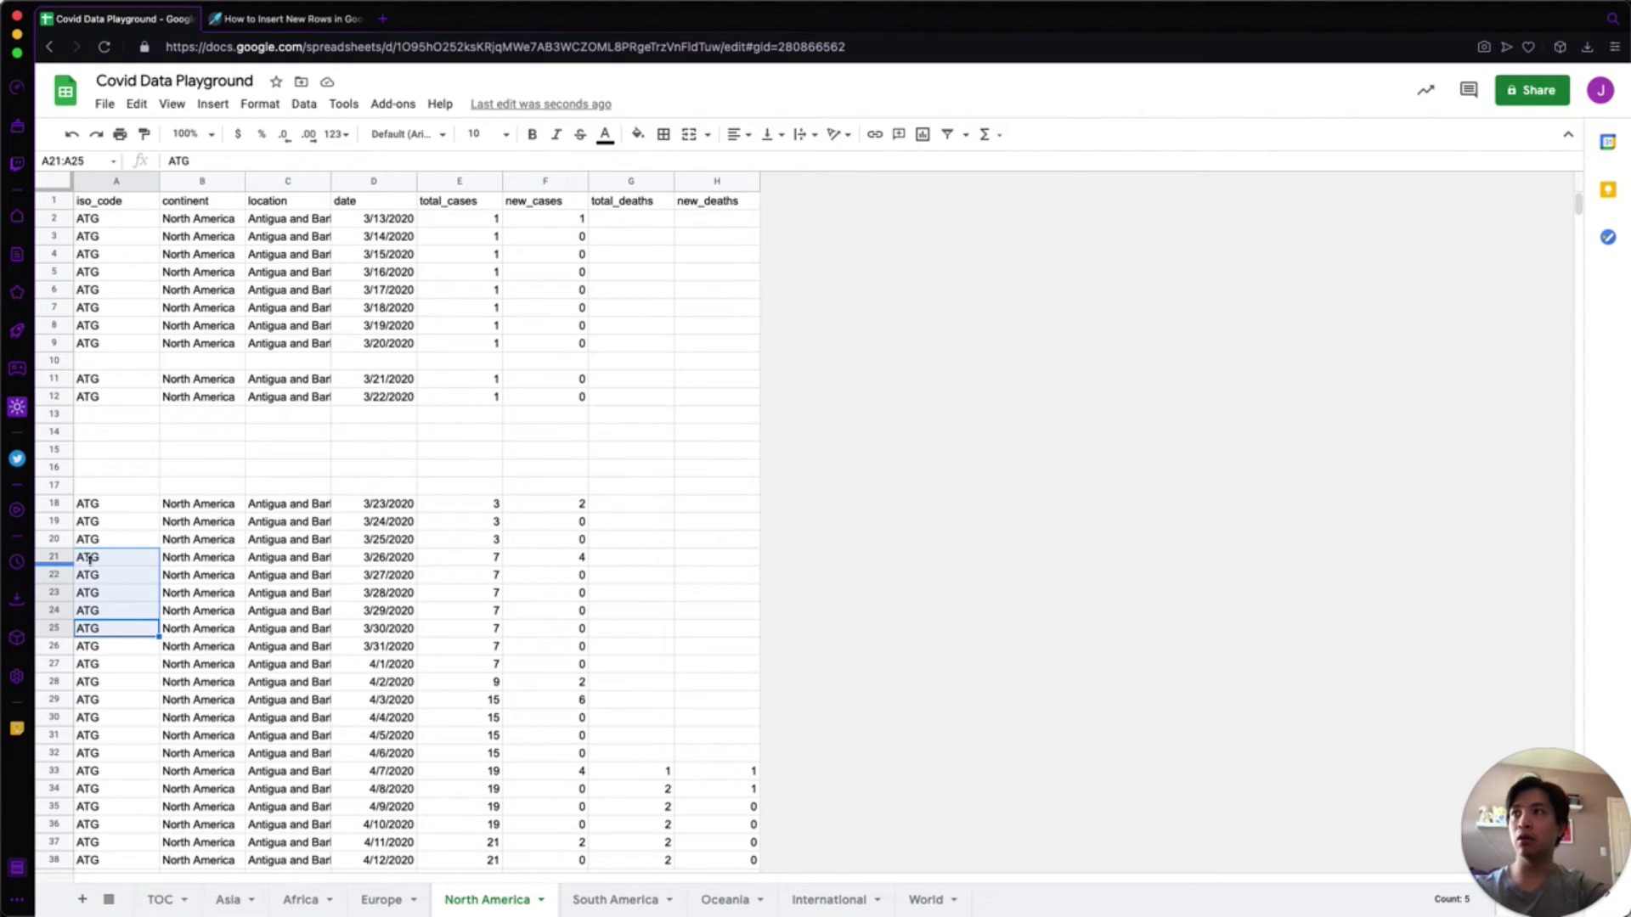
{"action": "right_click", "coordinate": [123, 559]}
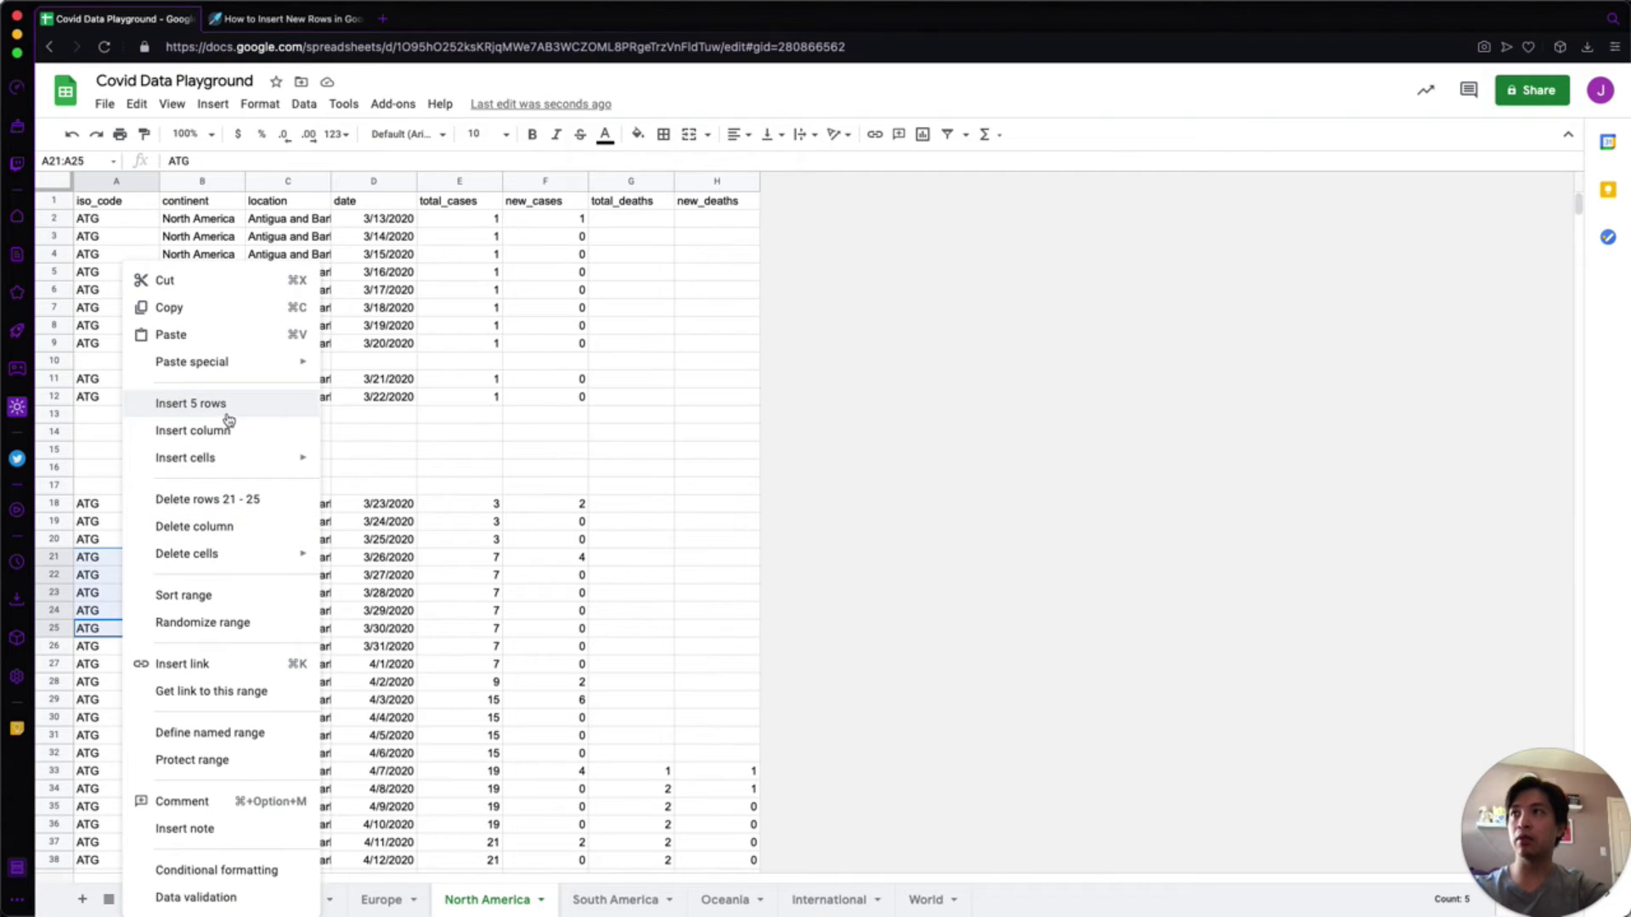
{"action": "left_click", "coordinate": [370, 558]}
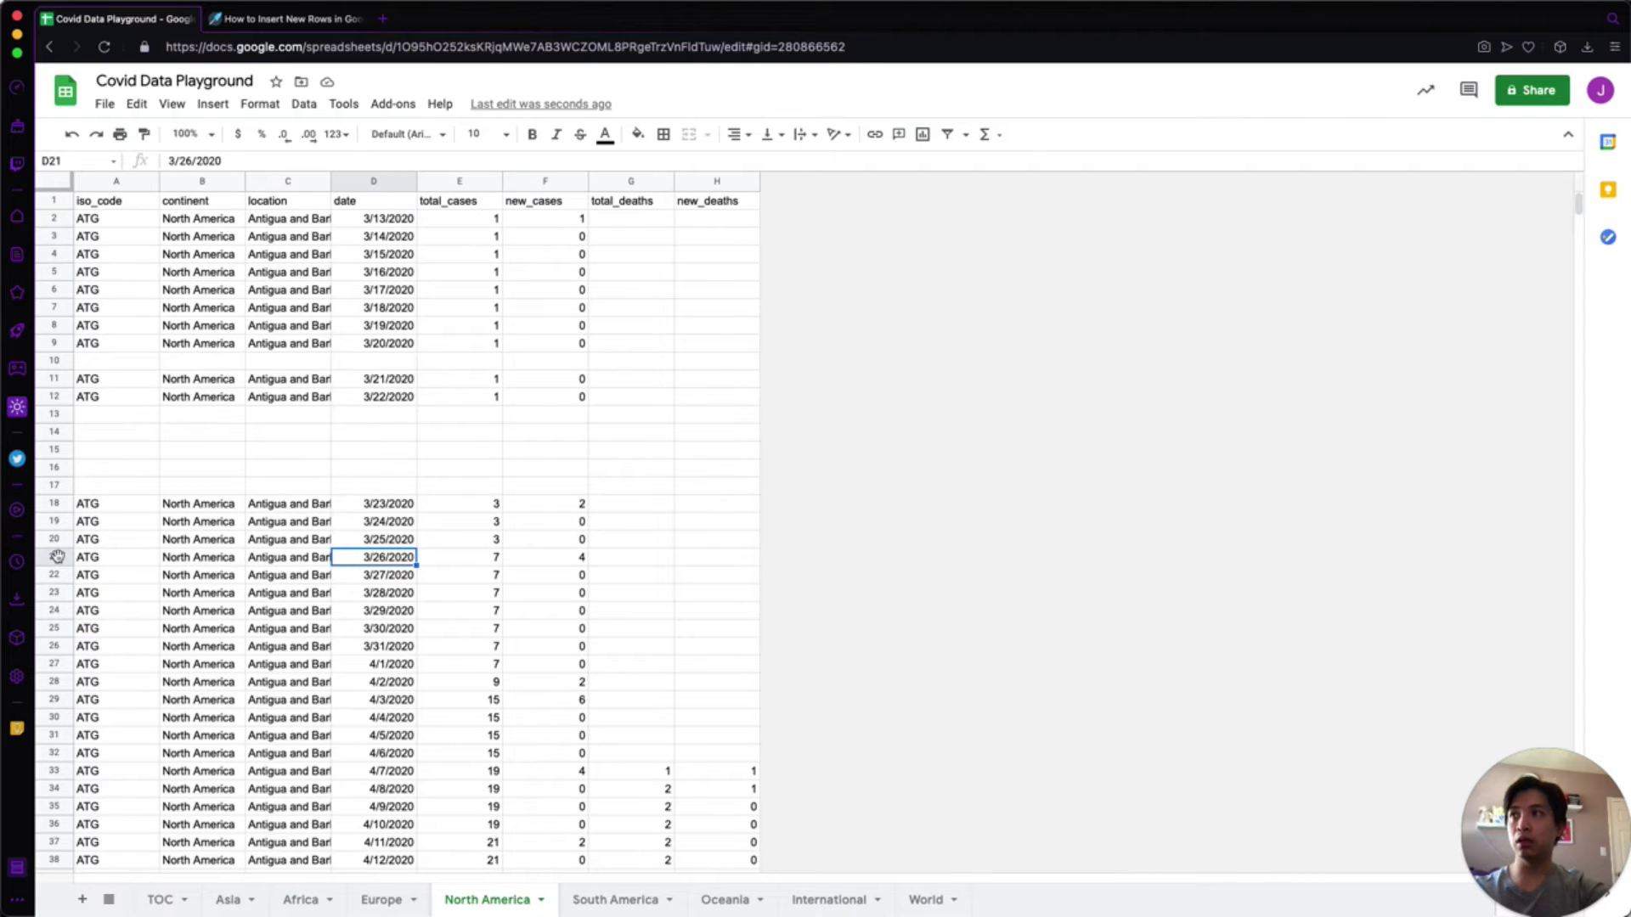
{"action": "left_click", "coordinate": [54, 558]}
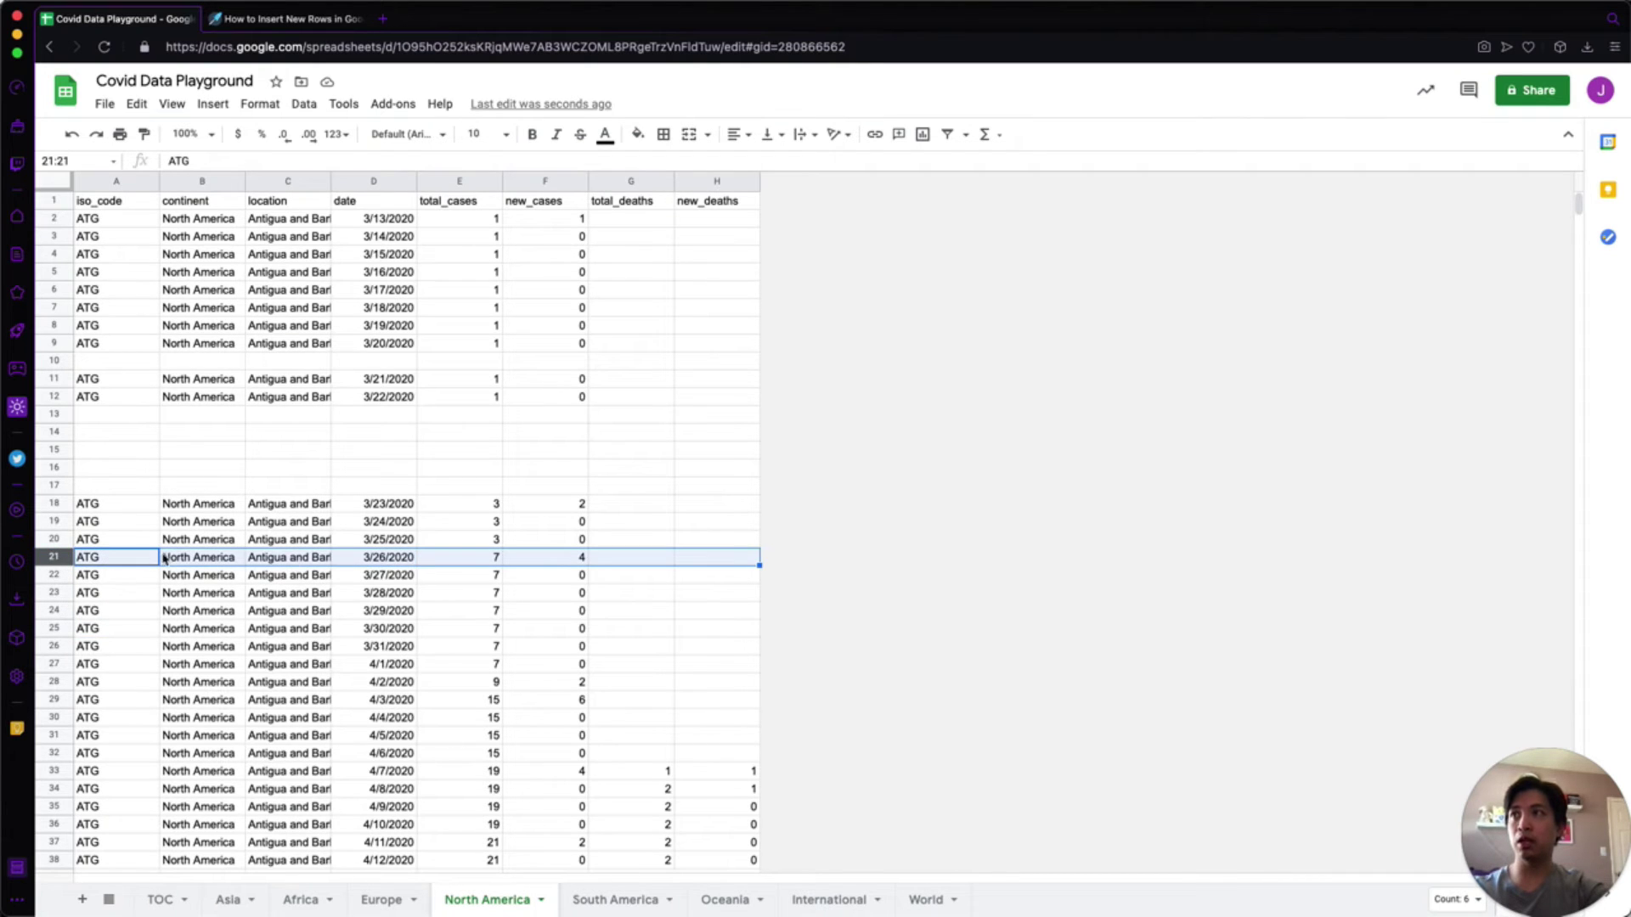
{"action": "right_click", "coordinate": [82, 559]}
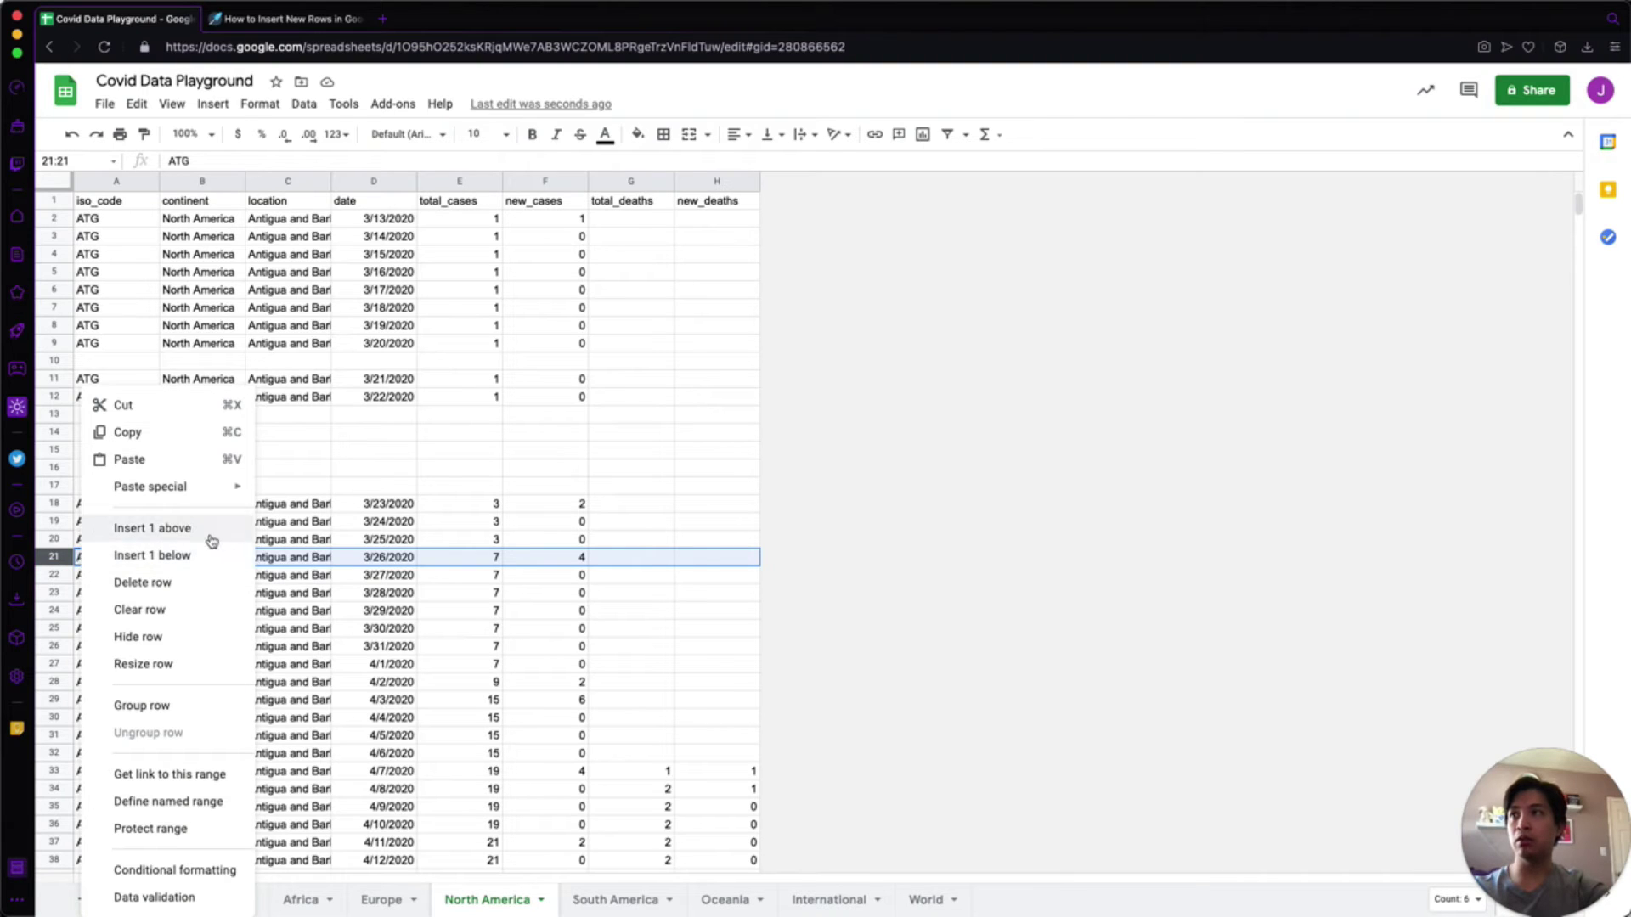
{"action": "left_click", "coordinate": [285, 561]}
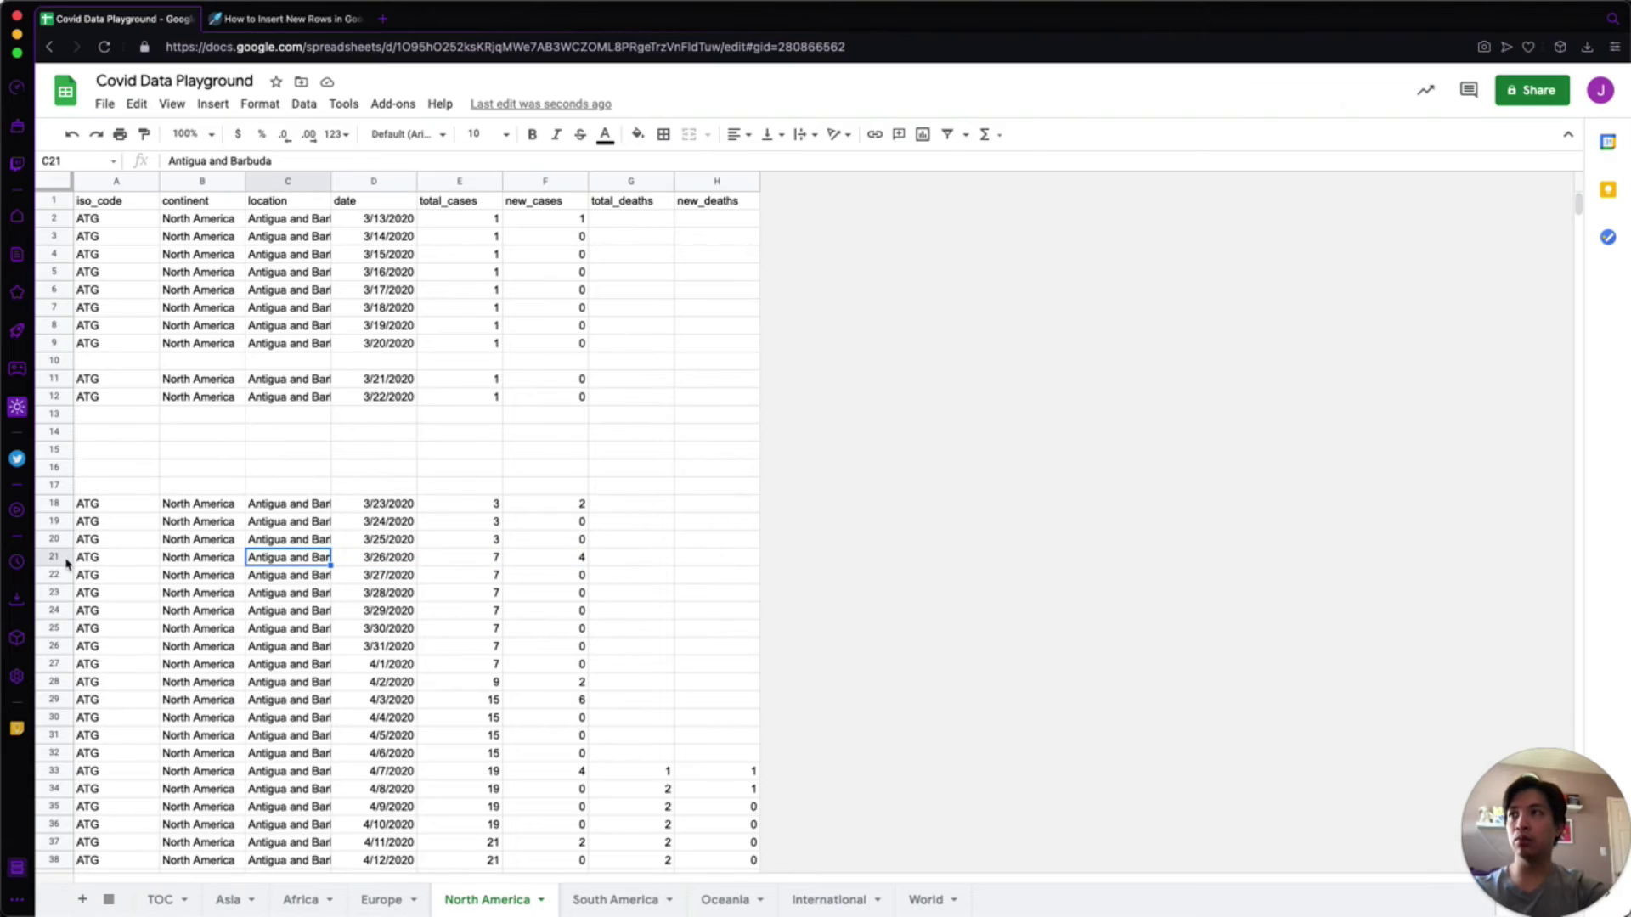
Step: Select the entire rows 21 to 25 and insert five rows below them
{"action": "left_click", "coordinate": [59, 557]}
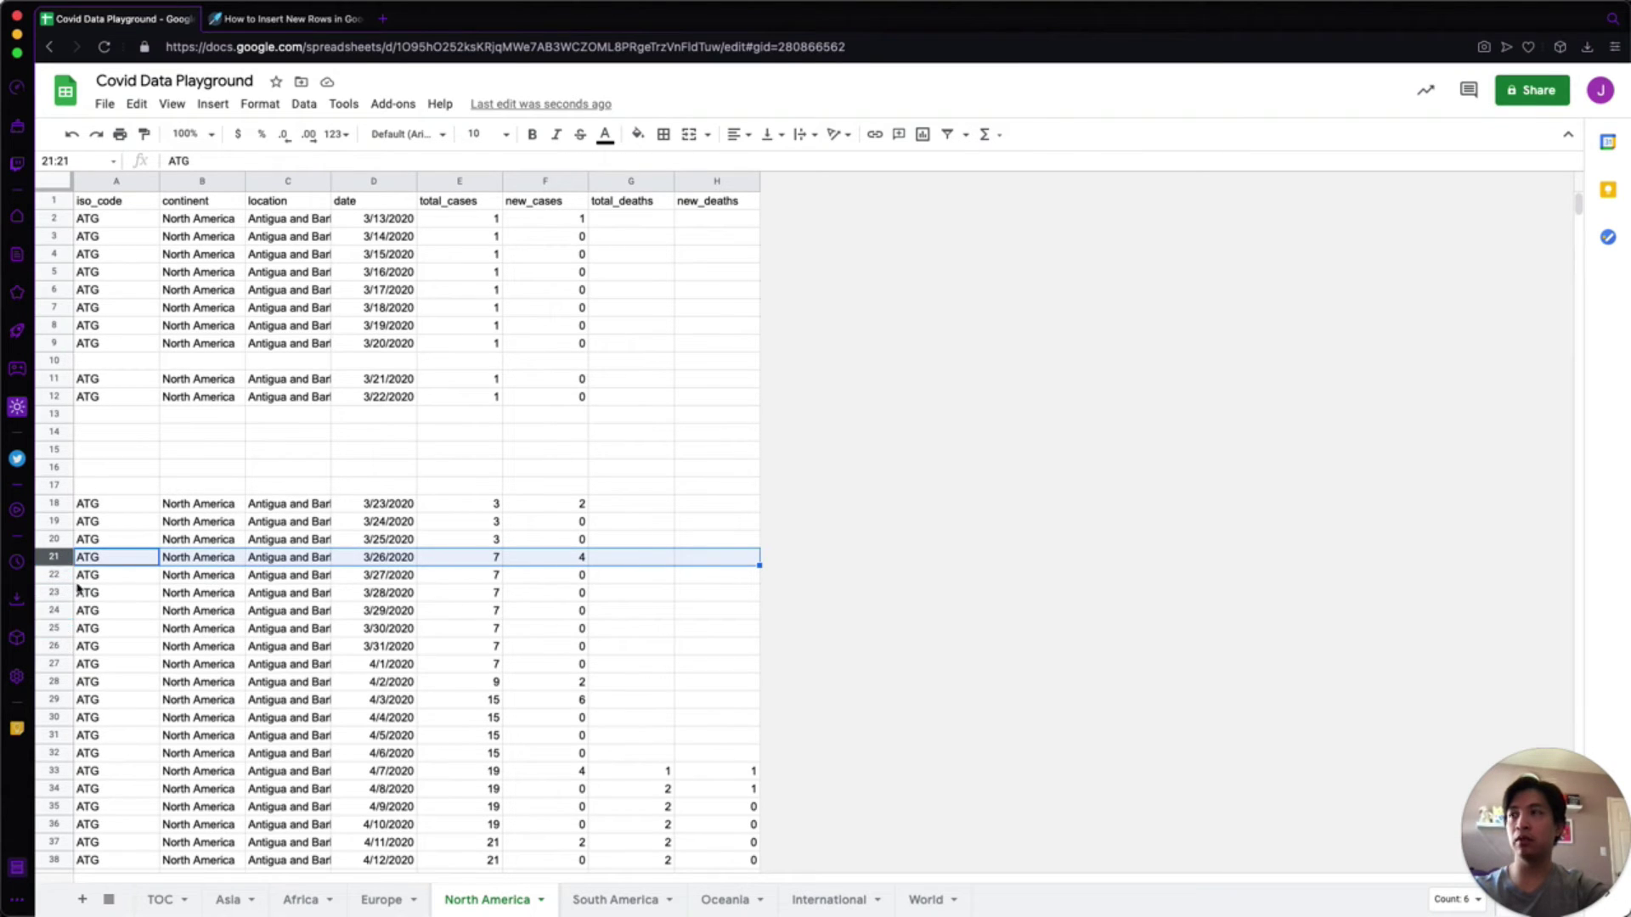
{"action": "left_click", "coordinate": [54, 628], "text": "shift"}
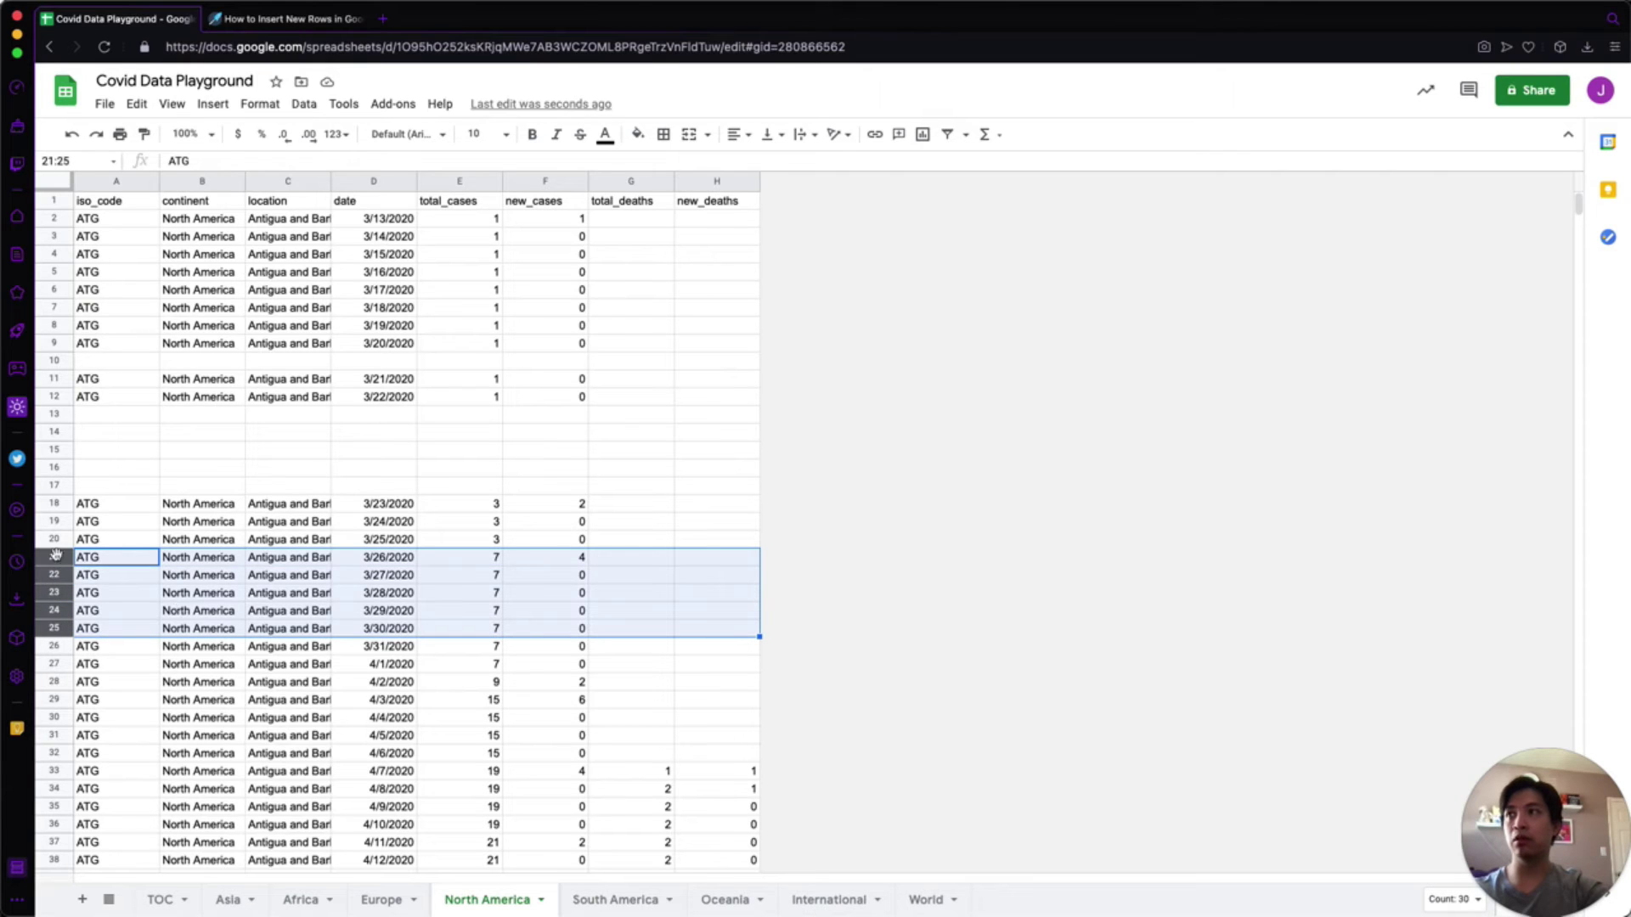
{"action": "right_click", "coordinate": [234, 588]}
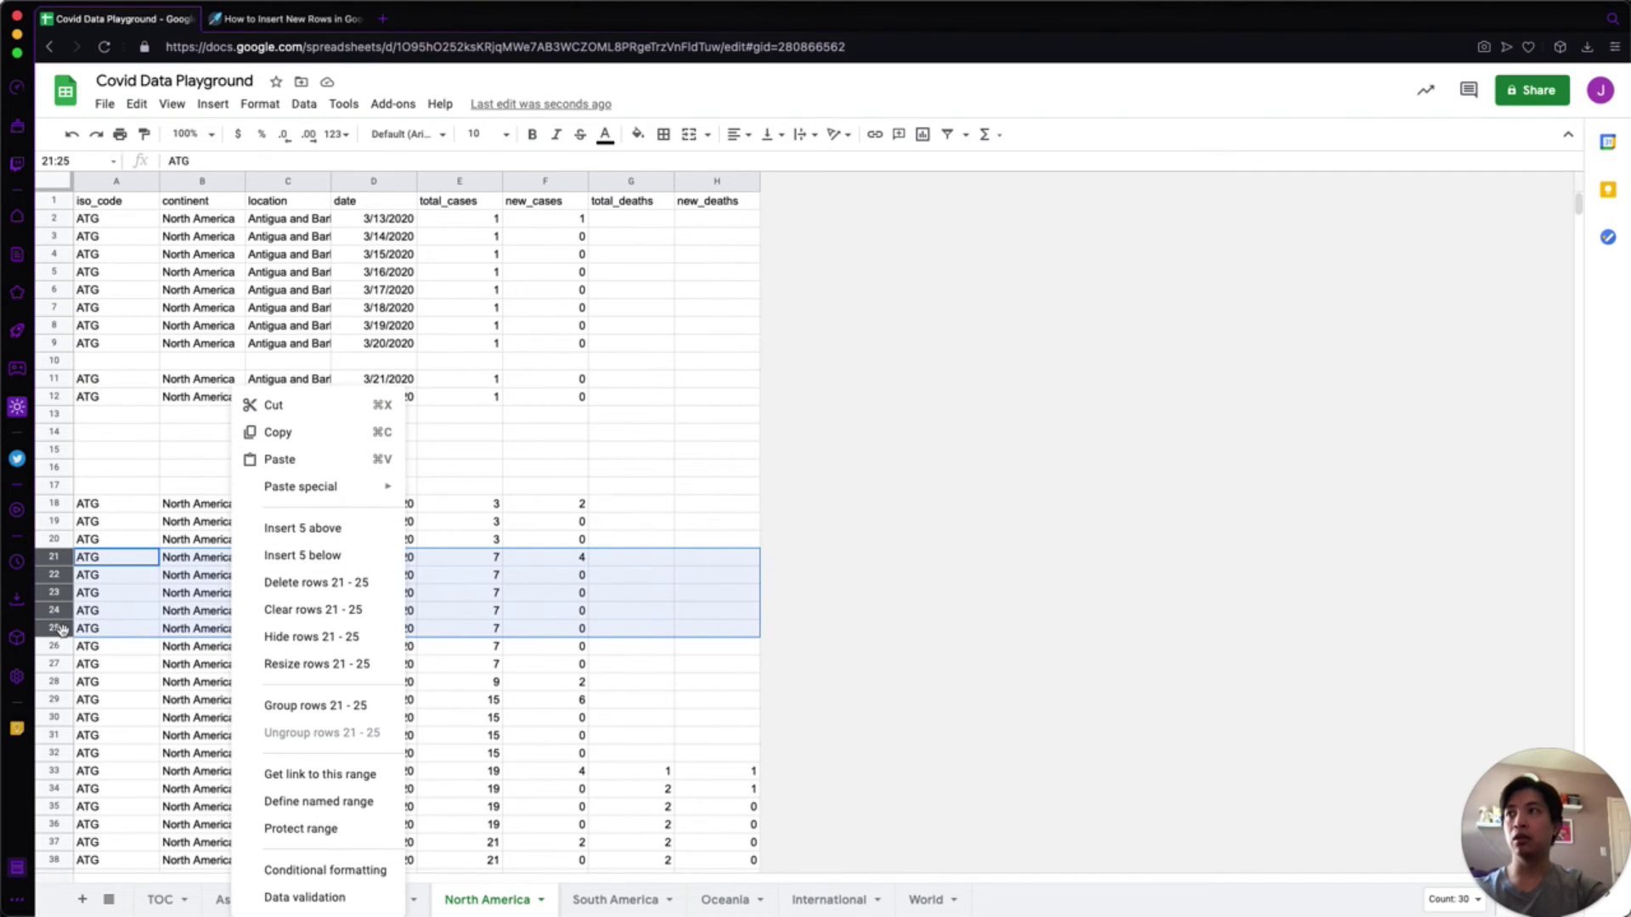
{"action": "left_click", "coordinate": [319, 560]}
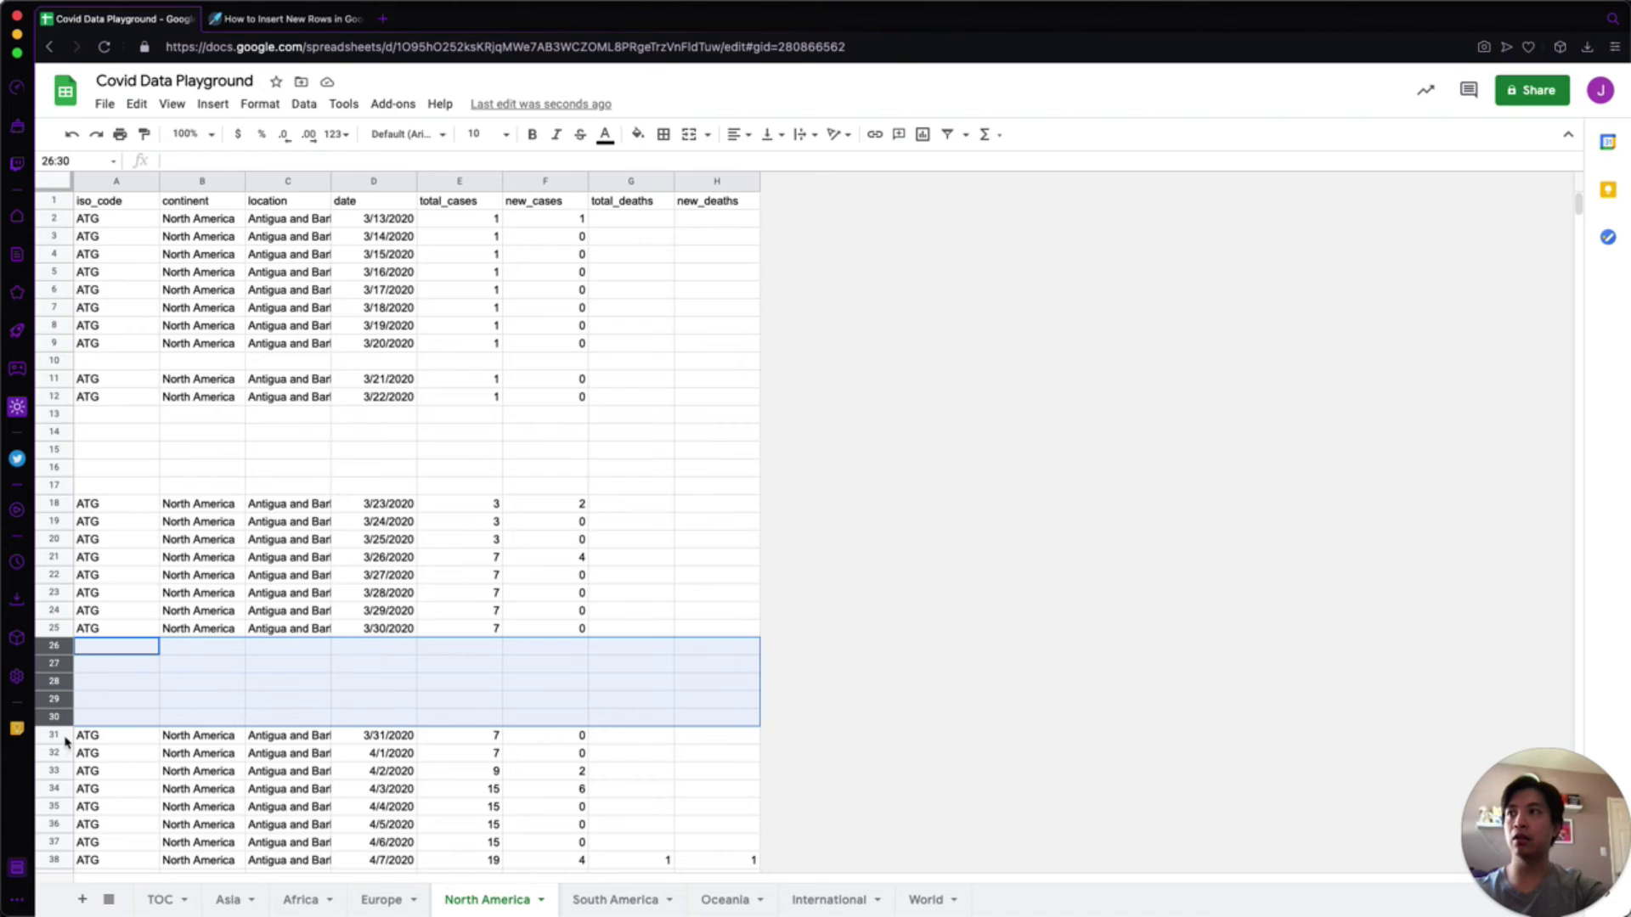
{"action": "left_click", "coordinate": [489, 634]}
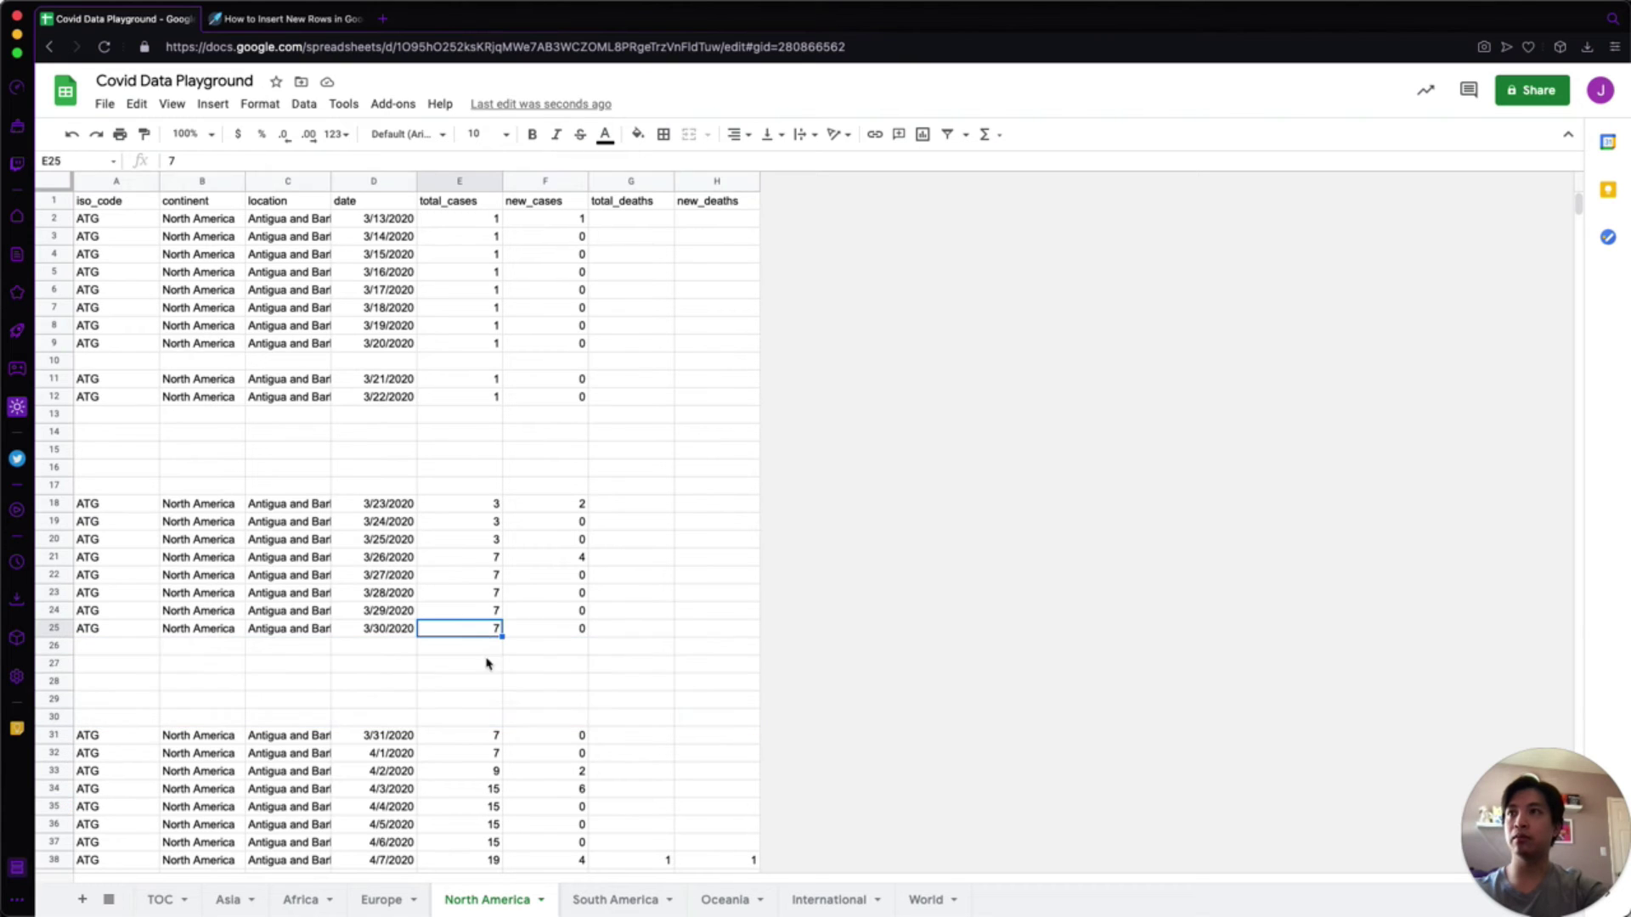
{"action": "left_click", "coordinate": [185, 559]}
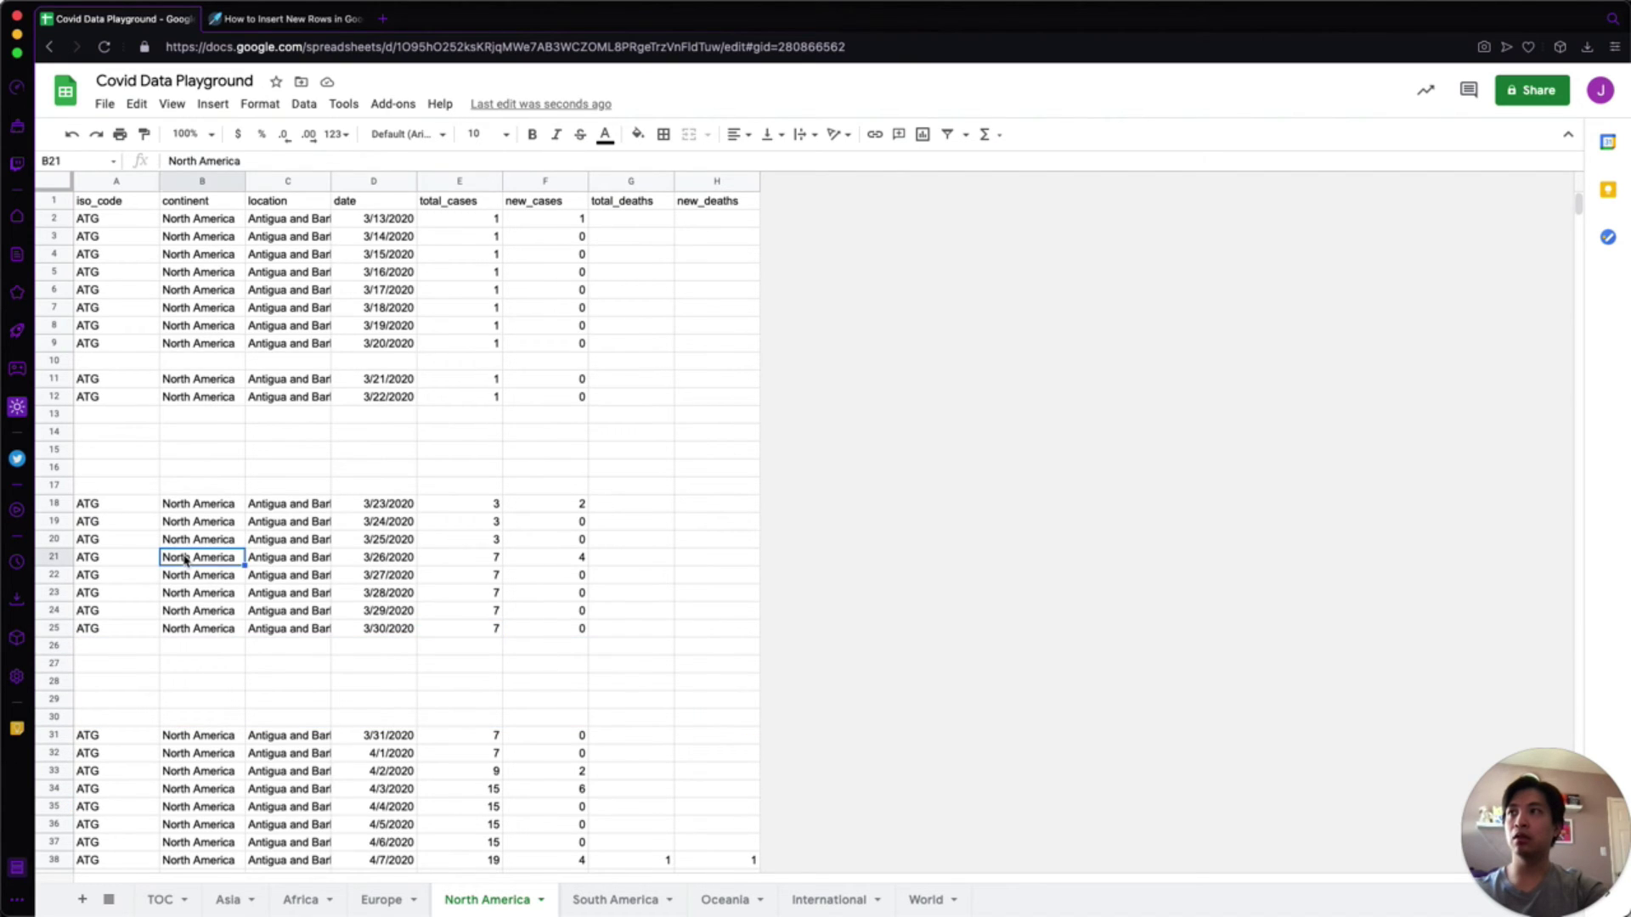
{"action": "right_click", "coordinate": [185, 559]}
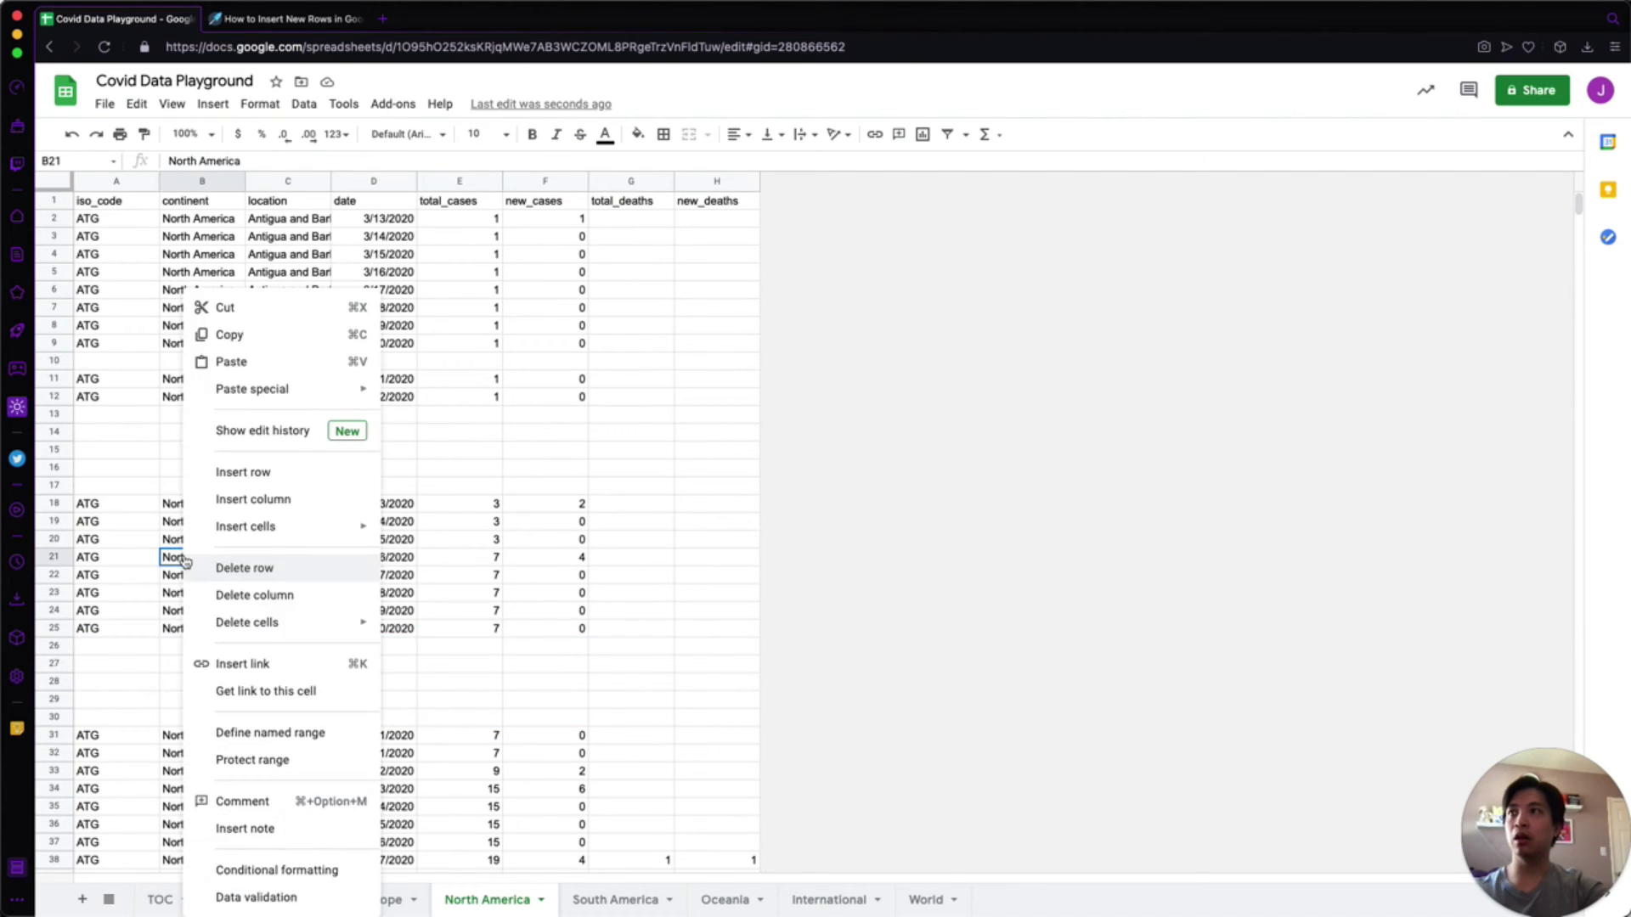
{"action": "left_click", "coordinate": [61, 555]}
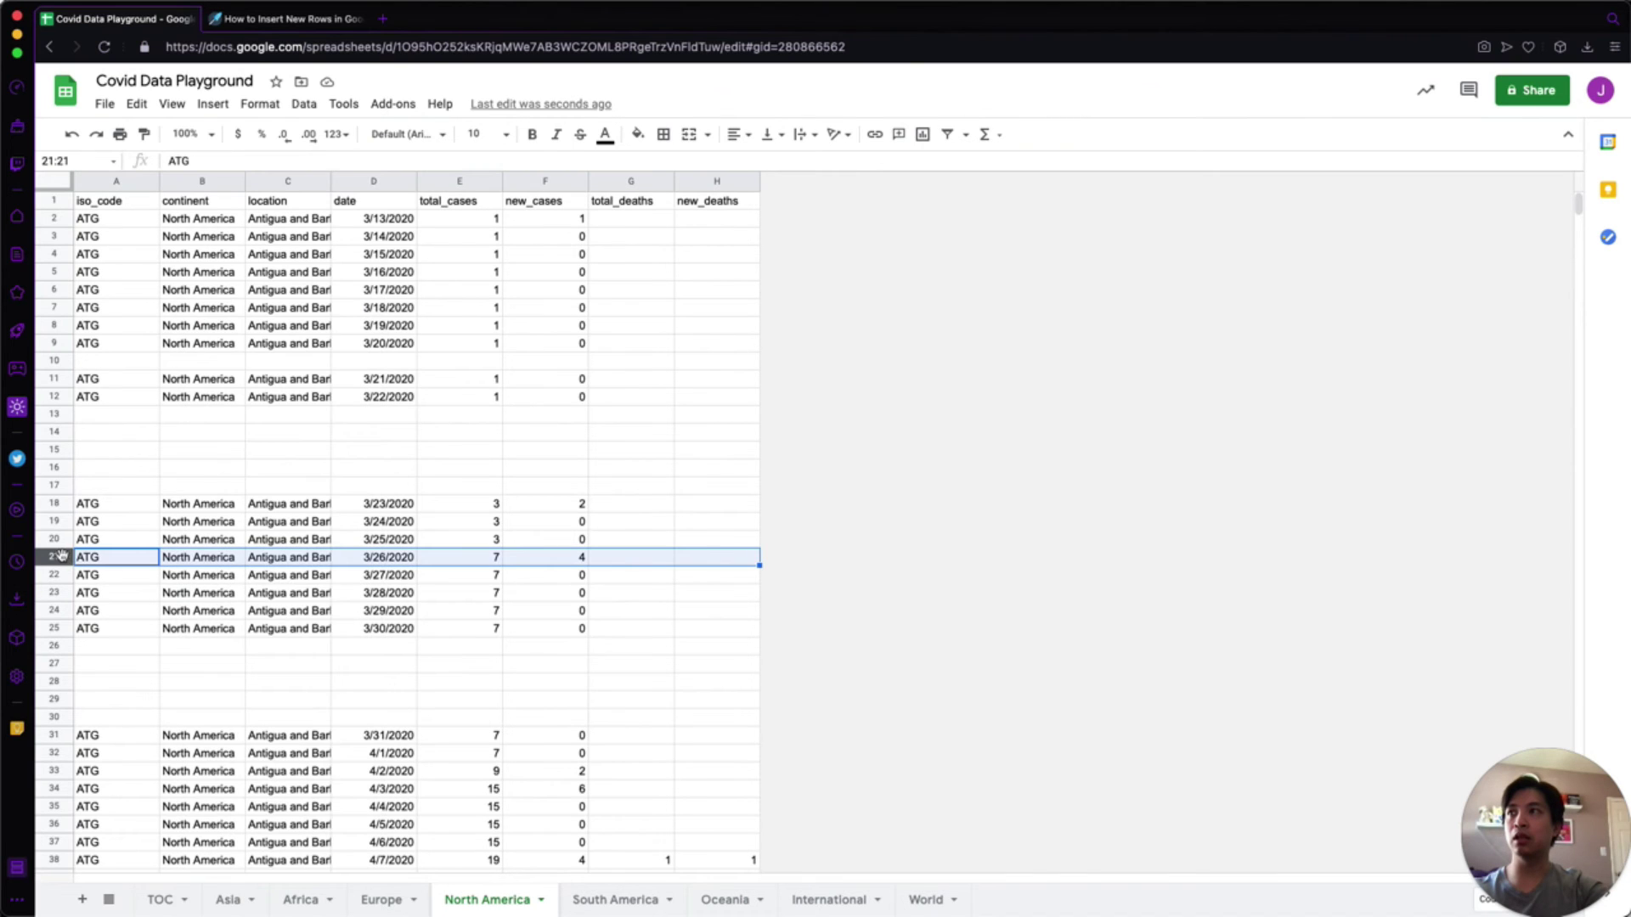
{"action": "left_click", "coordinate": [206, 561]}
Step: Select the entire row 21 (3/26/2020) and insert one row above it
{"action": "left_click", "coordinate": [60, 563]}
{"action": "right_click", "coordinate": [98, 561]}
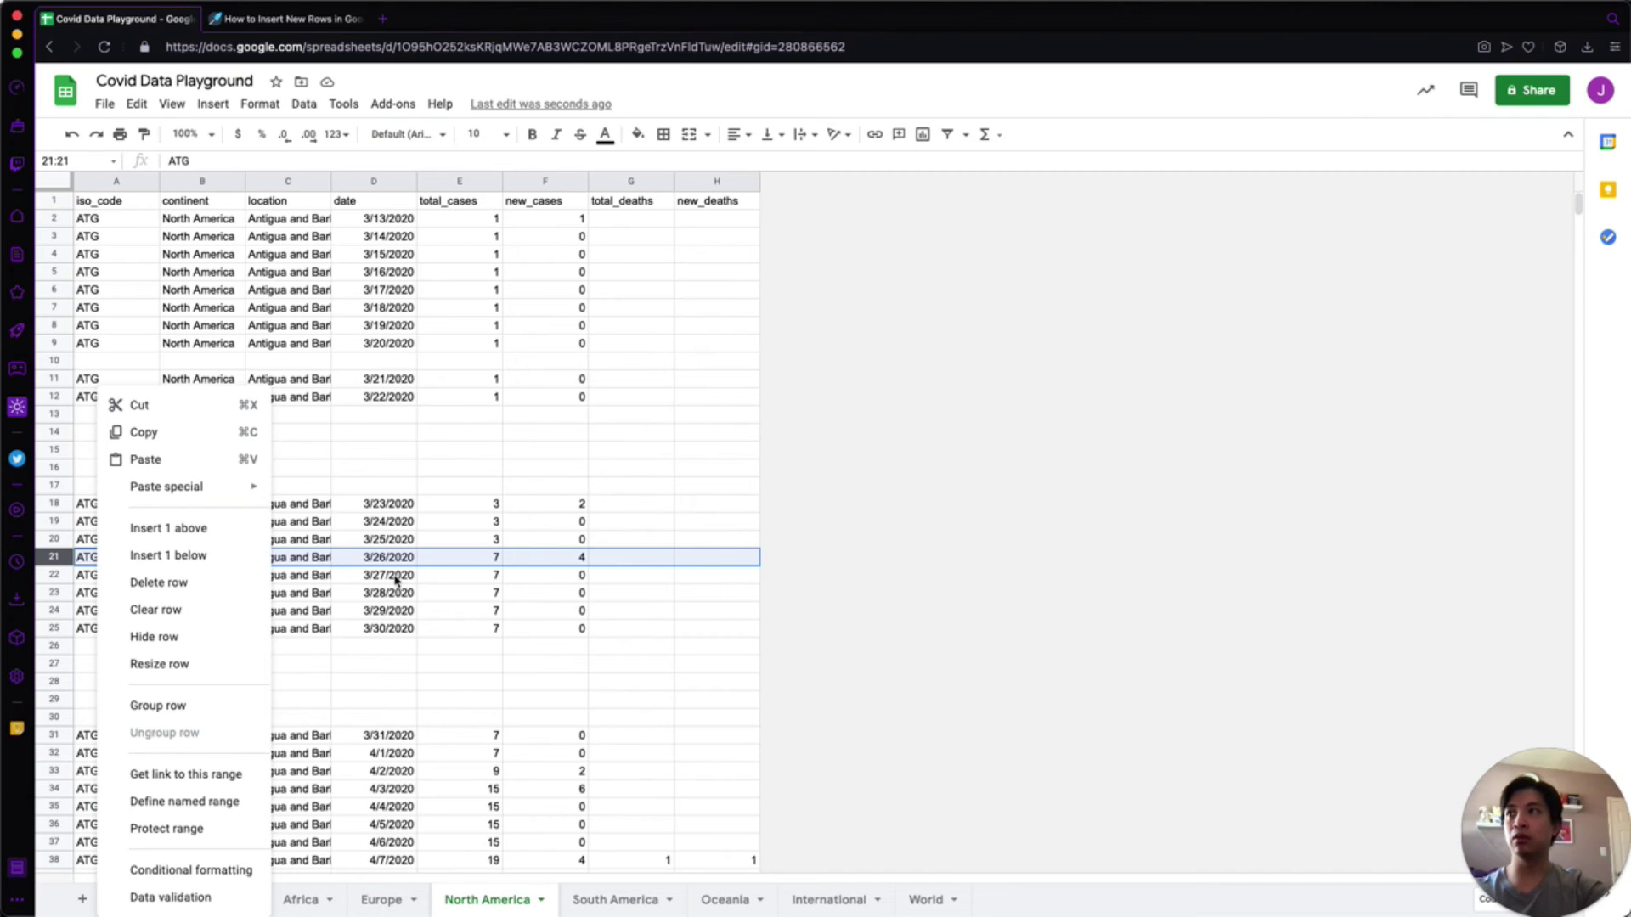
{"action": "left_click", "coordinate": [189, 528]}
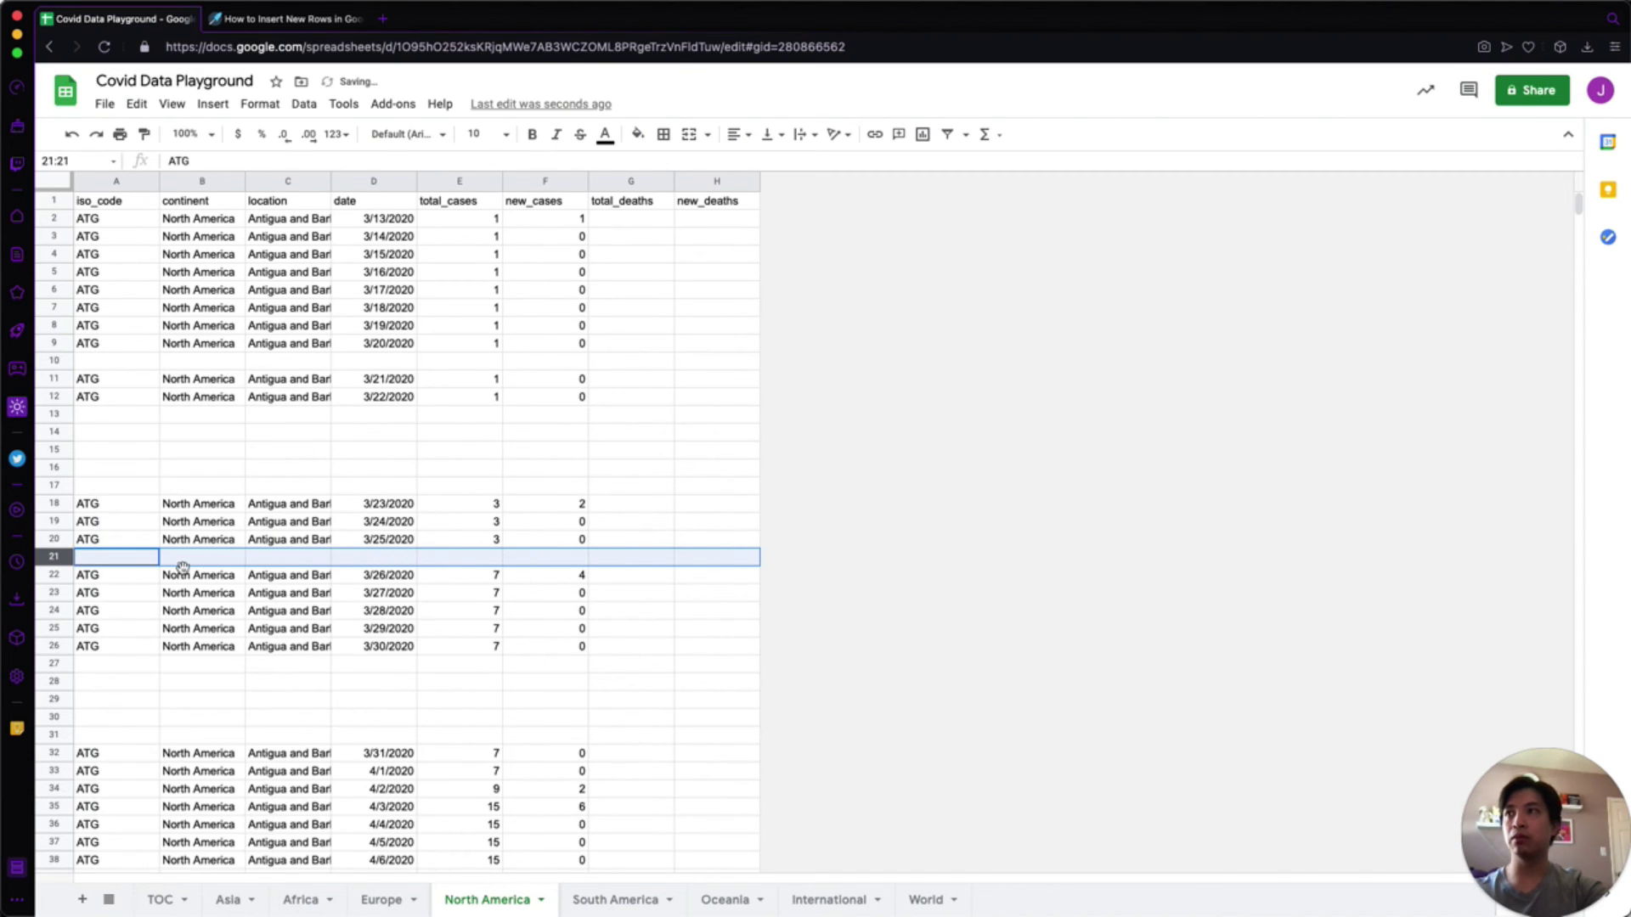
{"action": "left_click", "coordinate": [456, 578]}
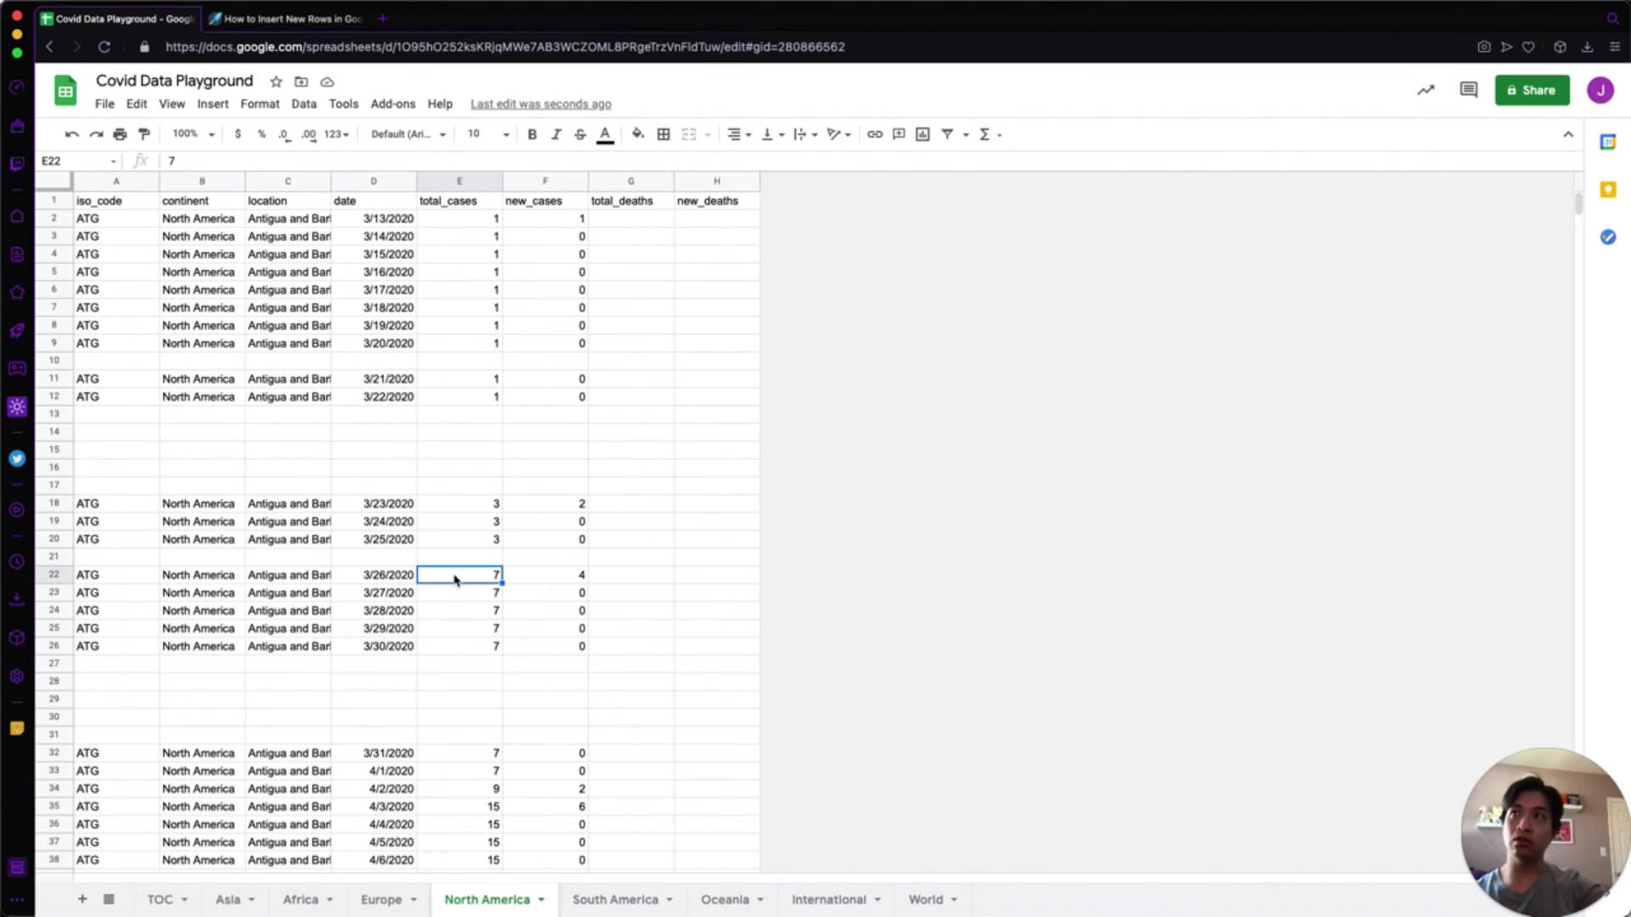
Step: Switch back to the how-to article on inserting new rows in Google Sheets
{"action": "left_click", "coordinate": [273, 18]}
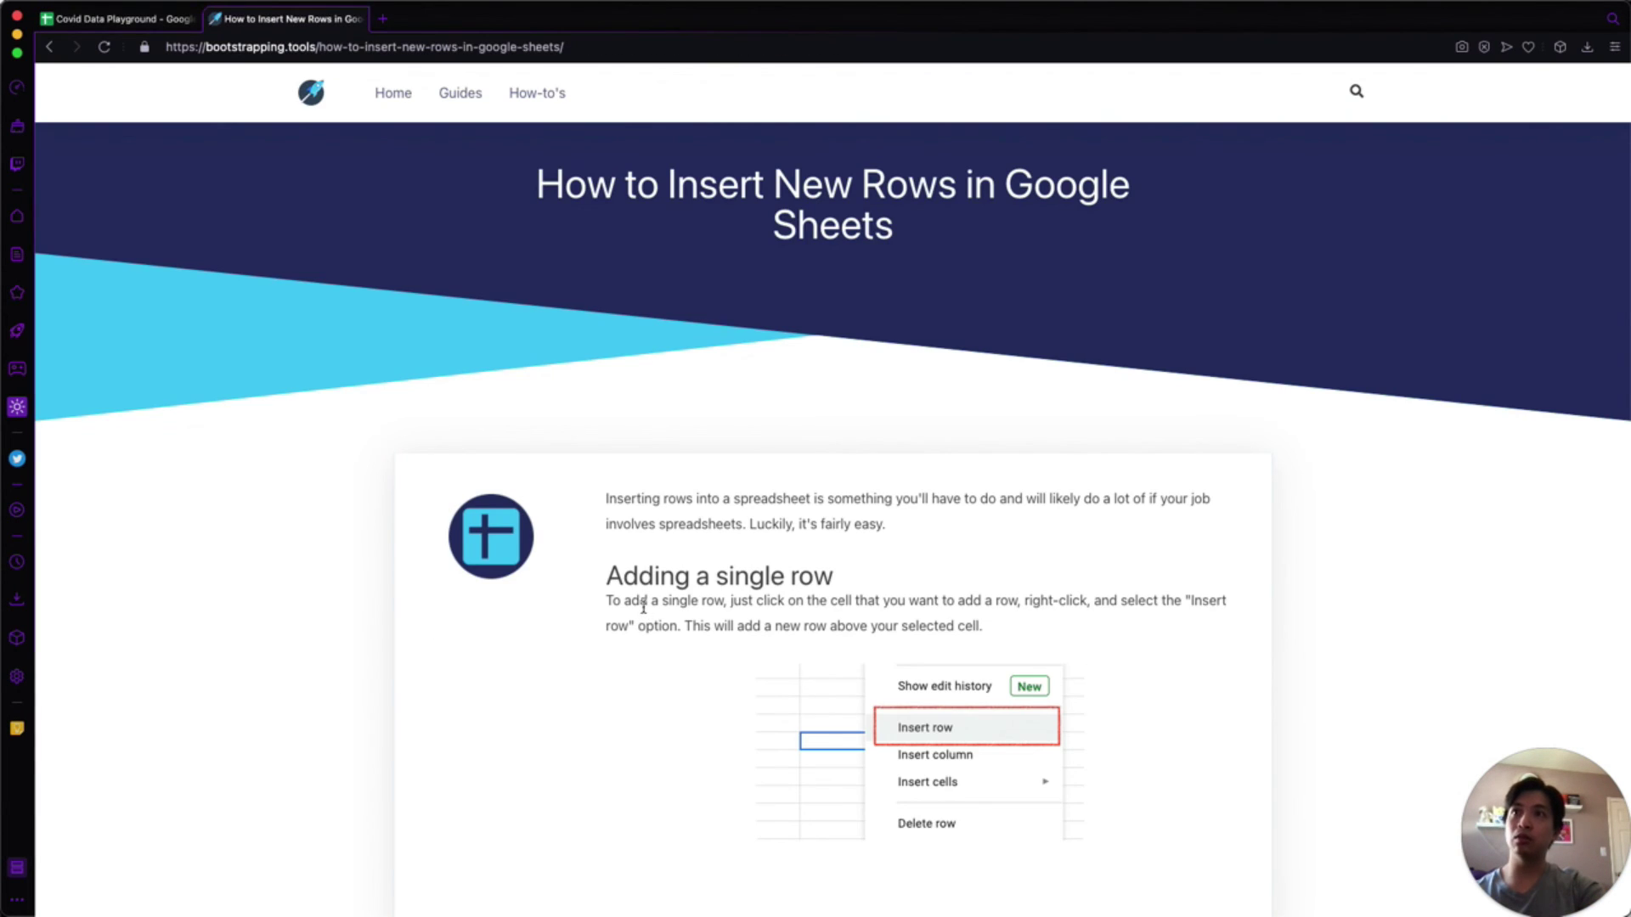